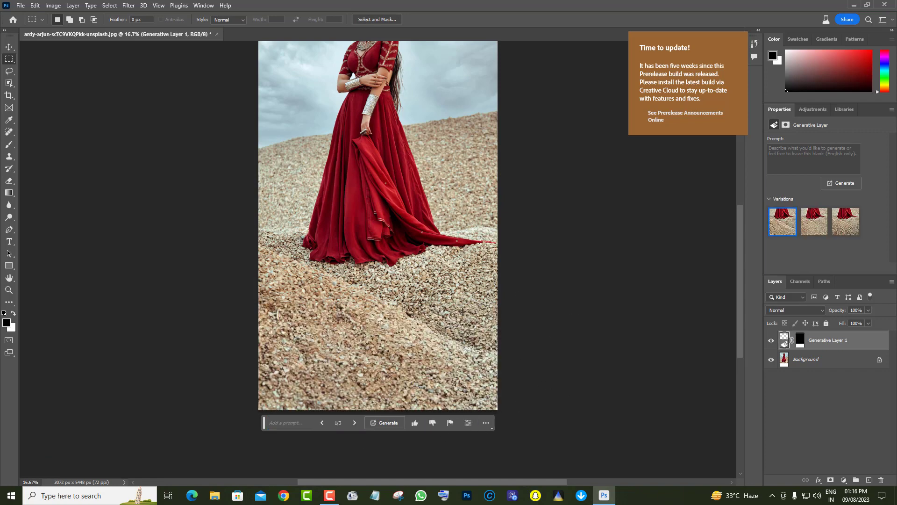
Extend the canvas outward on both sides of the photo with the Crop tool to a width of about 7404 px.
right_click(325, 185)
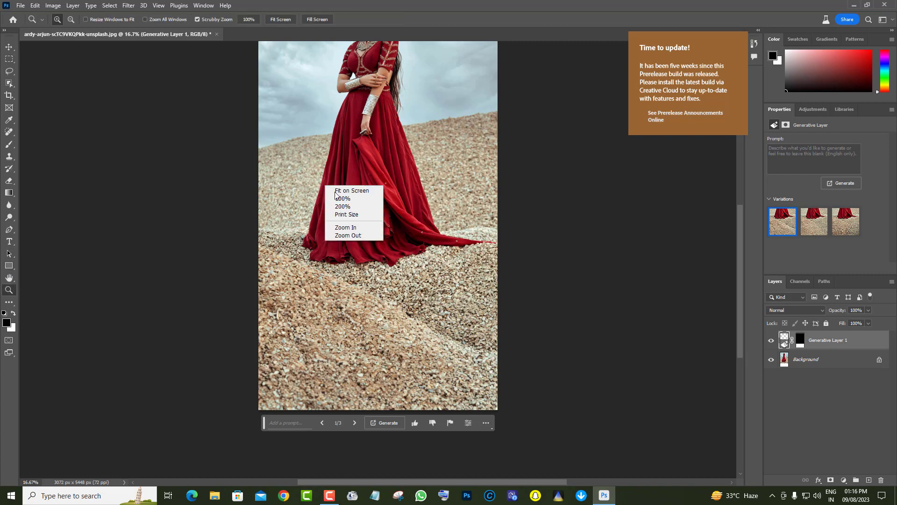
click(345, 236)
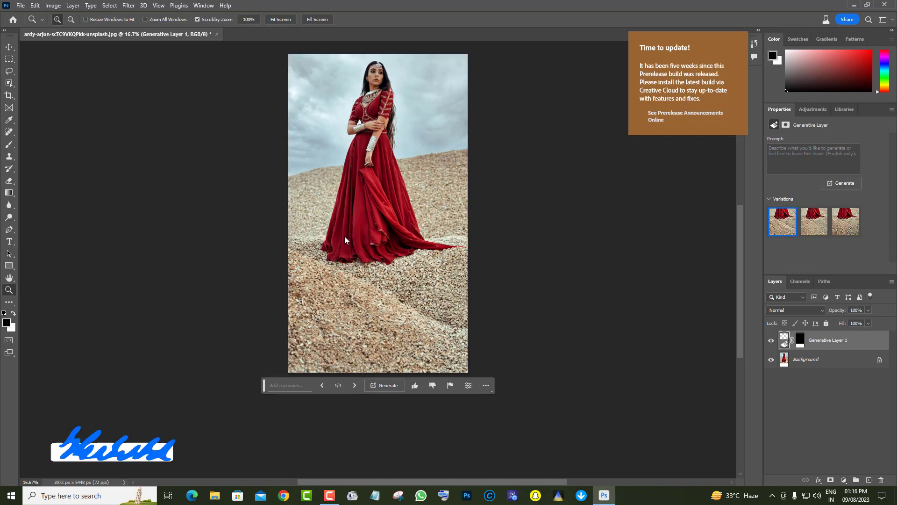
right_click(345, 238)
click(365, 287)
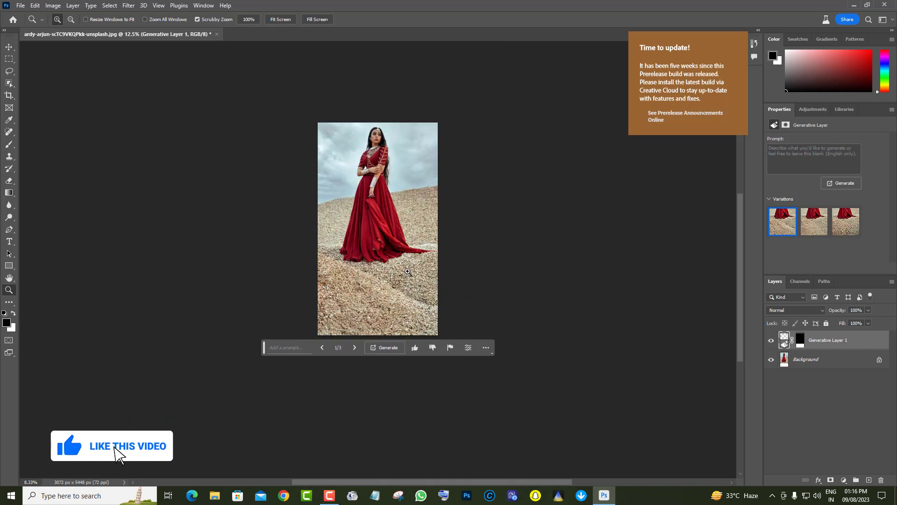
drag(265, 347, 171, 425)
click(9, 94)
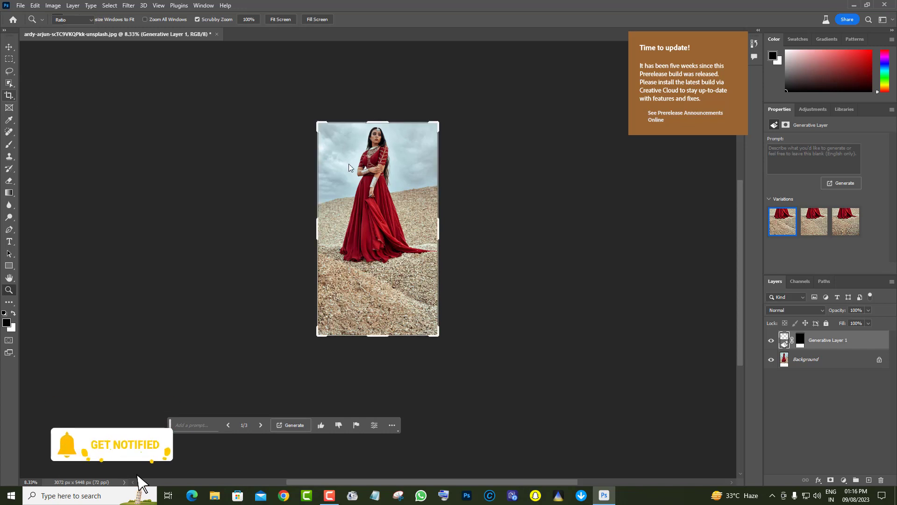
drag(310, 235, 276, 234)
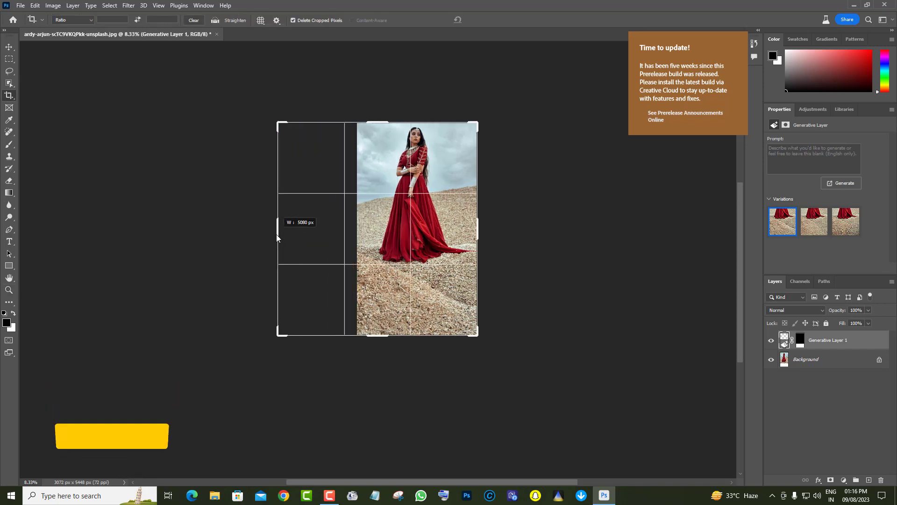
drag(483, 226, 526, 234)
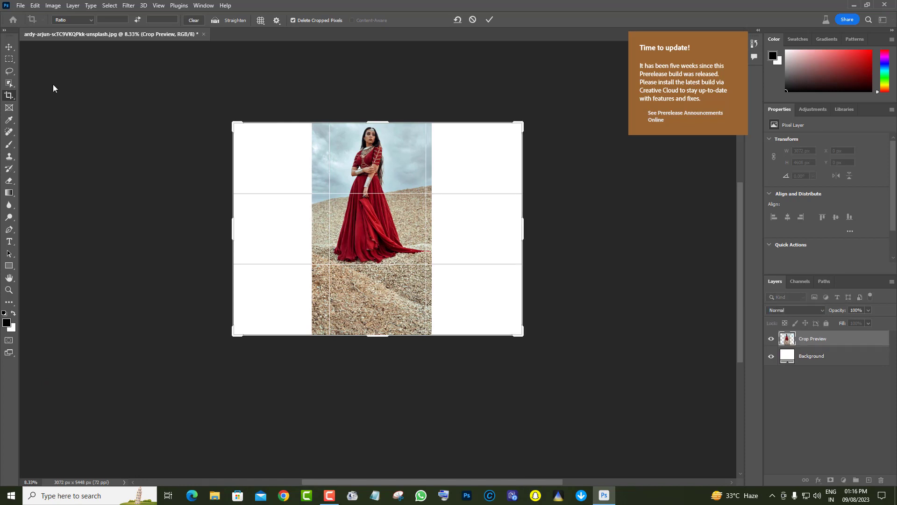
click(9, 47)
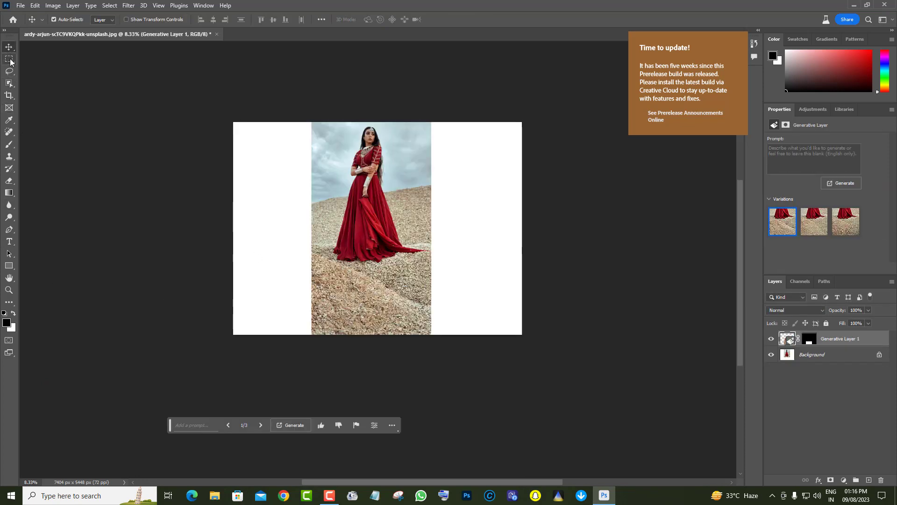
Select both blank side areas with slight overlap onto the photo and fill them using Generative Fill with an empty prompt.
key(m)
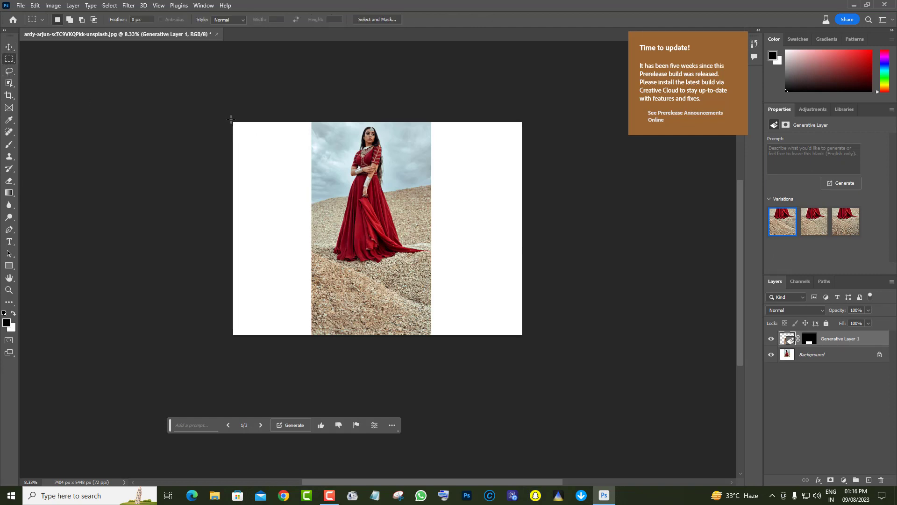
drag(231, 119, 316, 349)
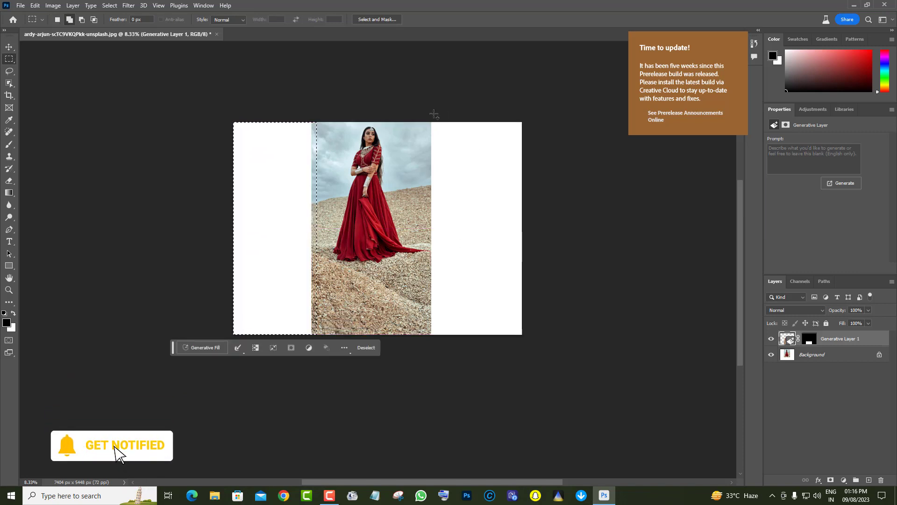
drag(429, 123, 582, 393)
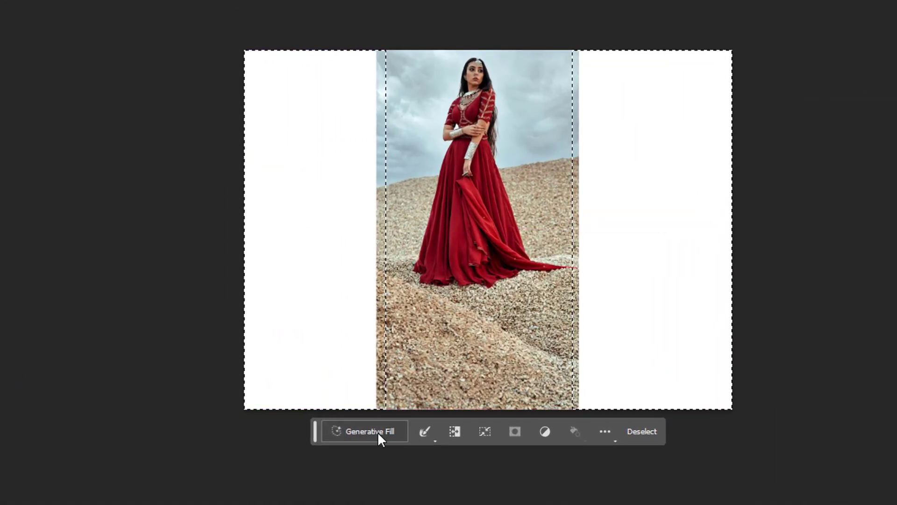
click(364, 434)
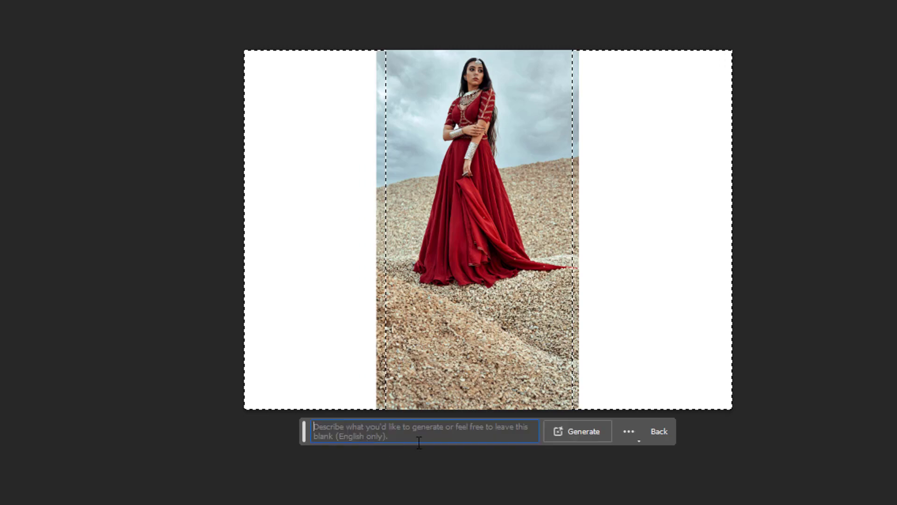
click(580, 430)
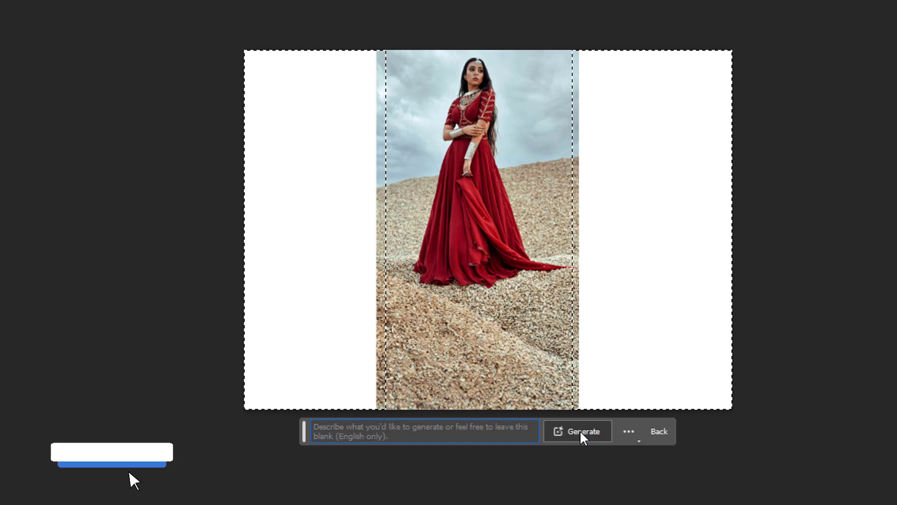
click(581, 432)
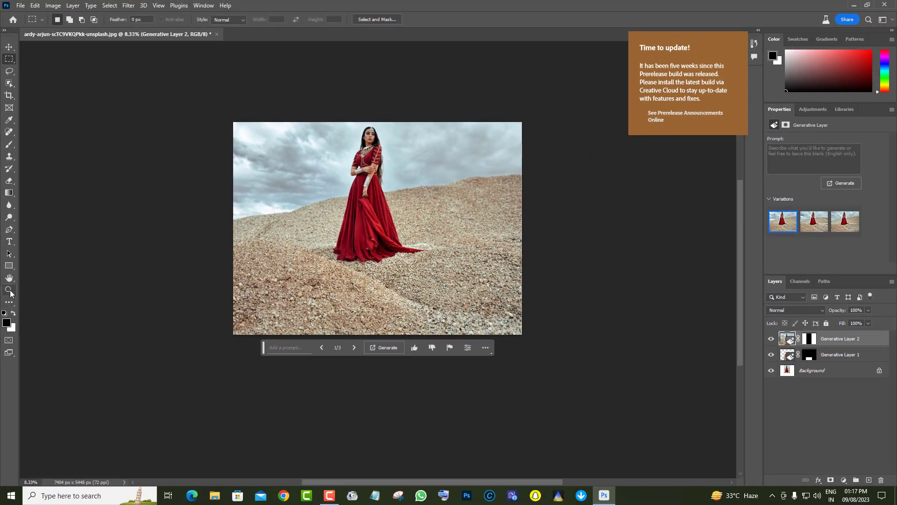
Examine the dress hem and gravel at 100%, and the whole extended image fitted on screen, for blending quality.
key(z)
right_click(294, 248)
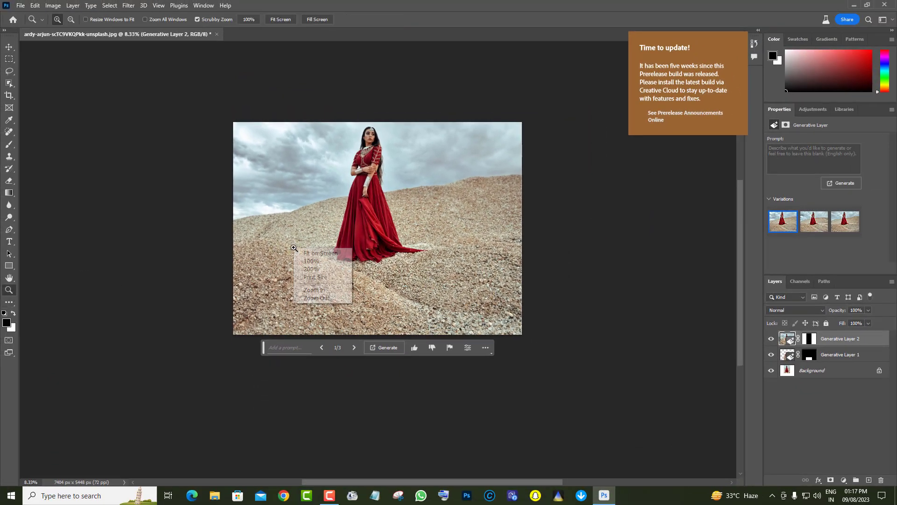
click(312, 268)
click(301, 254)
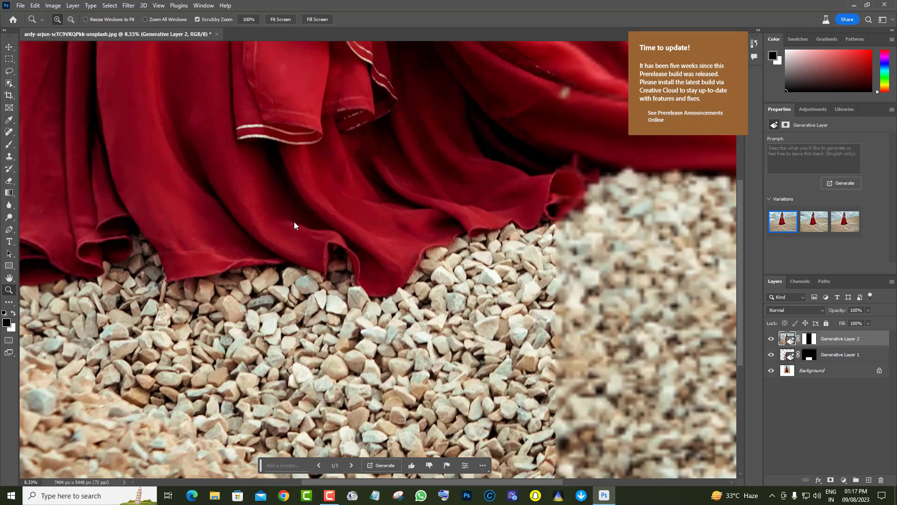
right_click(302, 254)
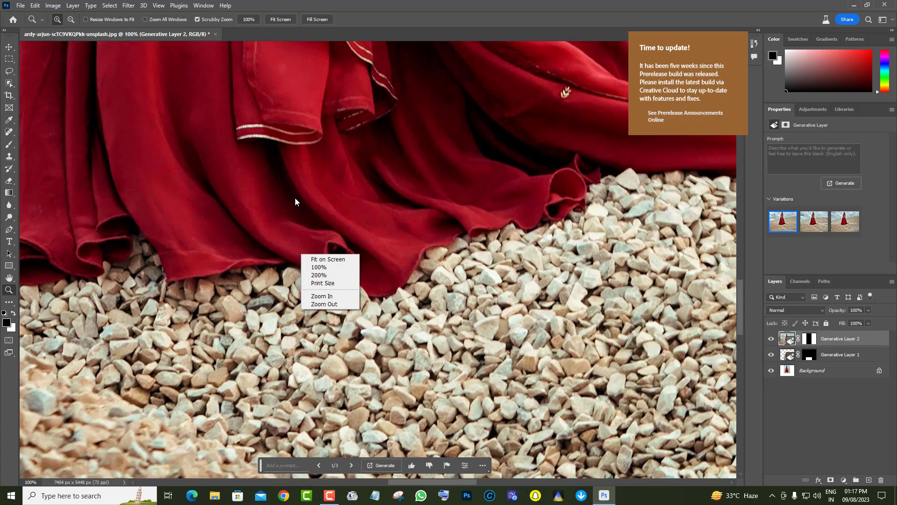
click(325, 259)
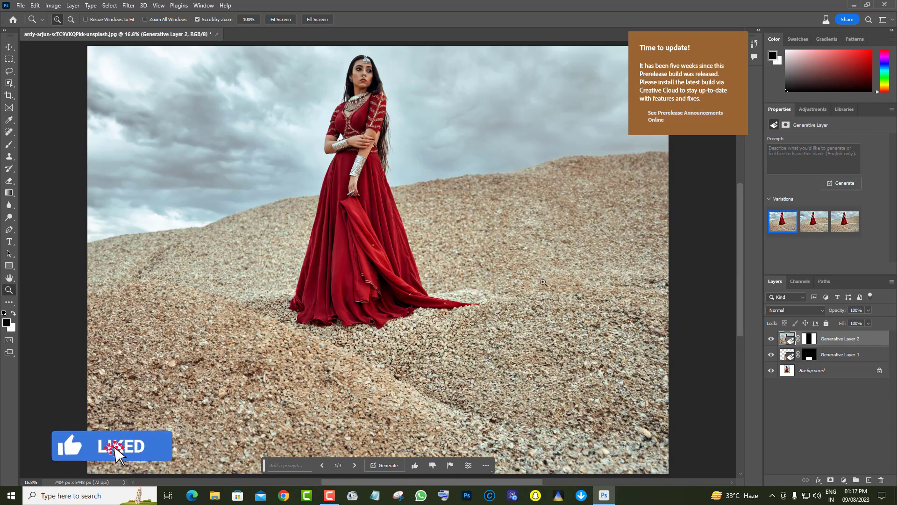
scroll(545, 316, down, 1)
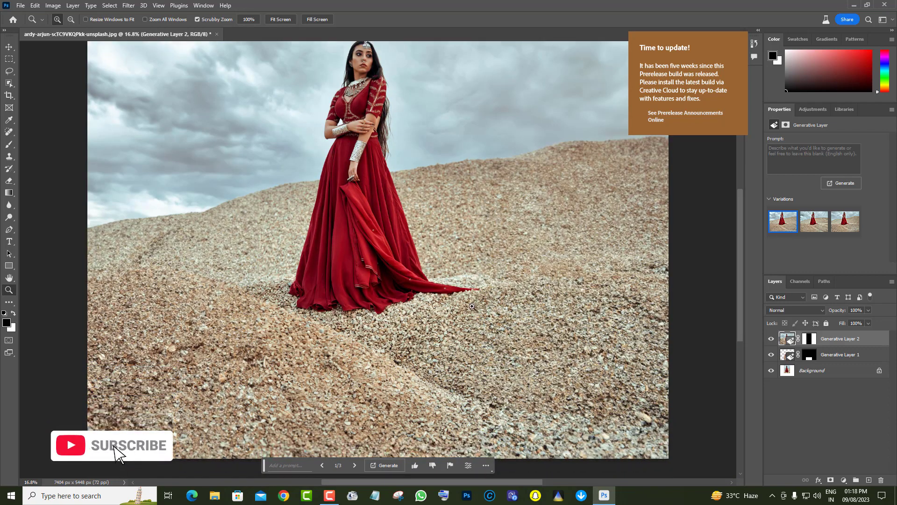
scroll(545, 317, down, 2)
scroll(473, 306, up, 3)
scroll(472, 307, down, 1)
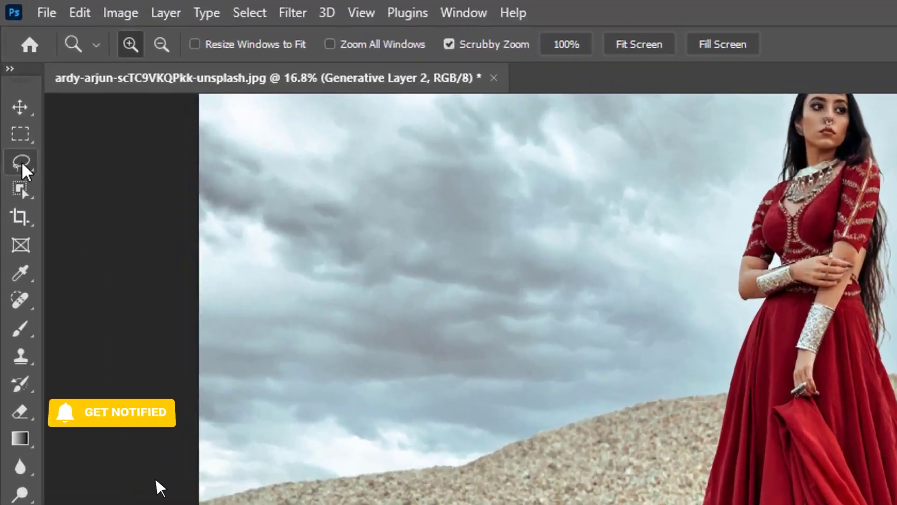
Lasso the gravel foreground below the dress and run Generative Fill on it with the prompt "lake".
click(22, 161)
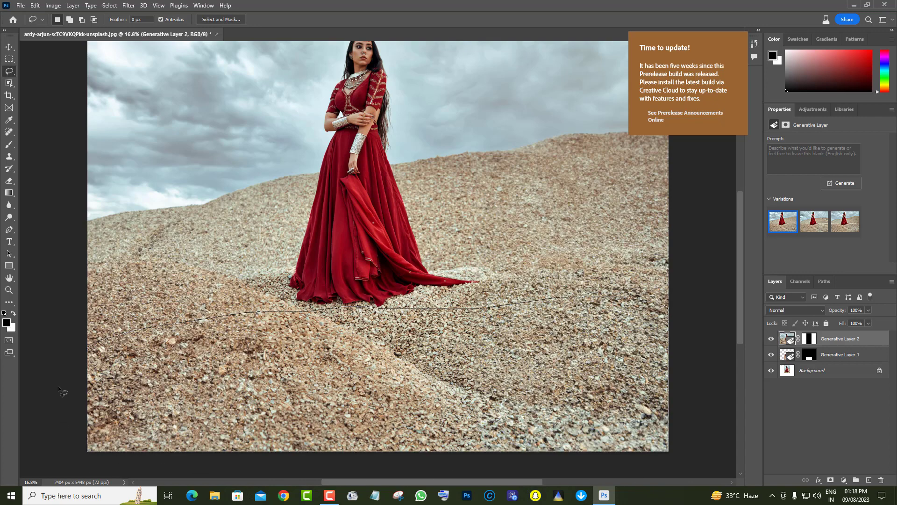
click(262, 349)
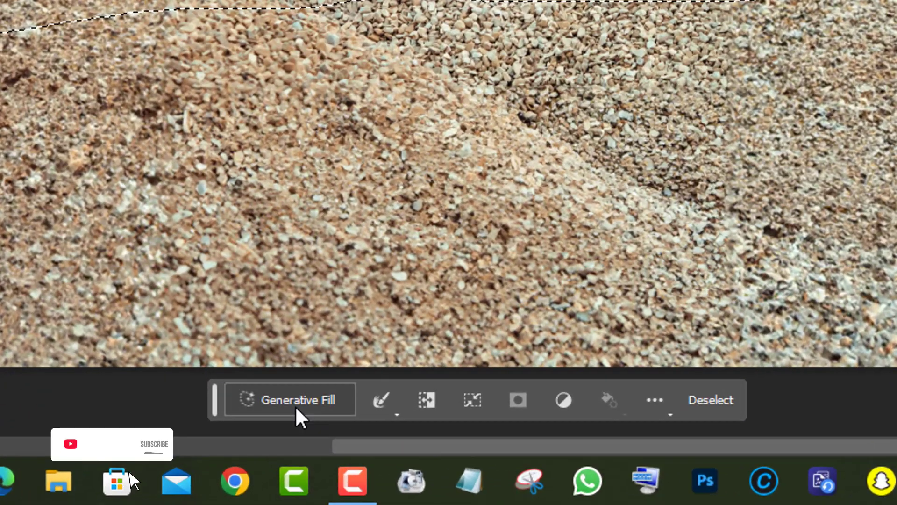
click(305, 465)
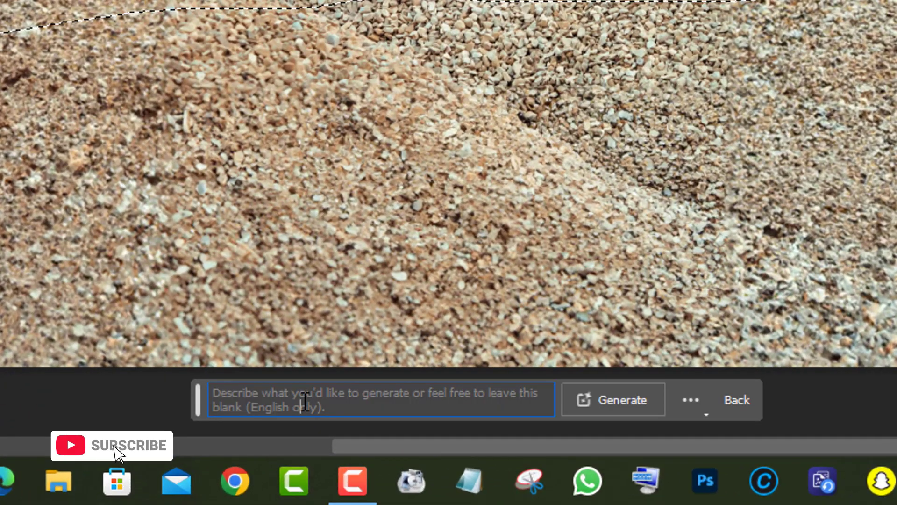
click(305, 401)
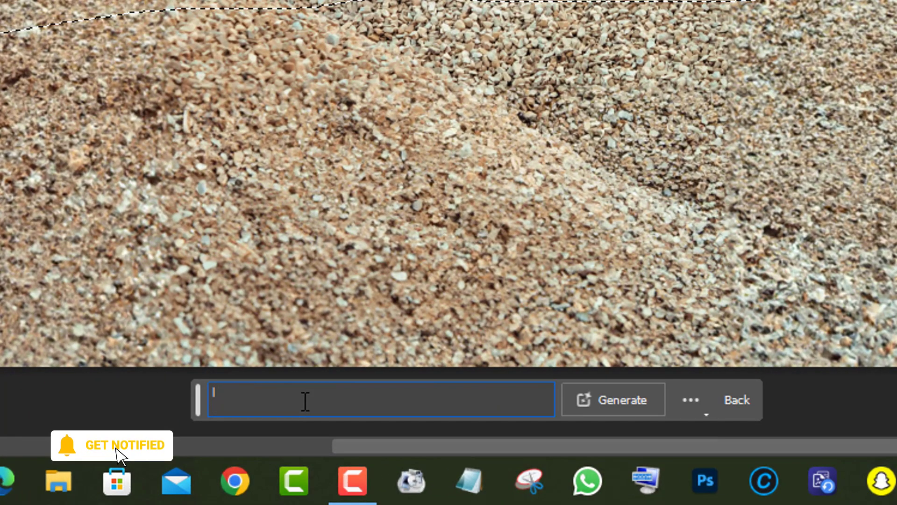
text(lake)
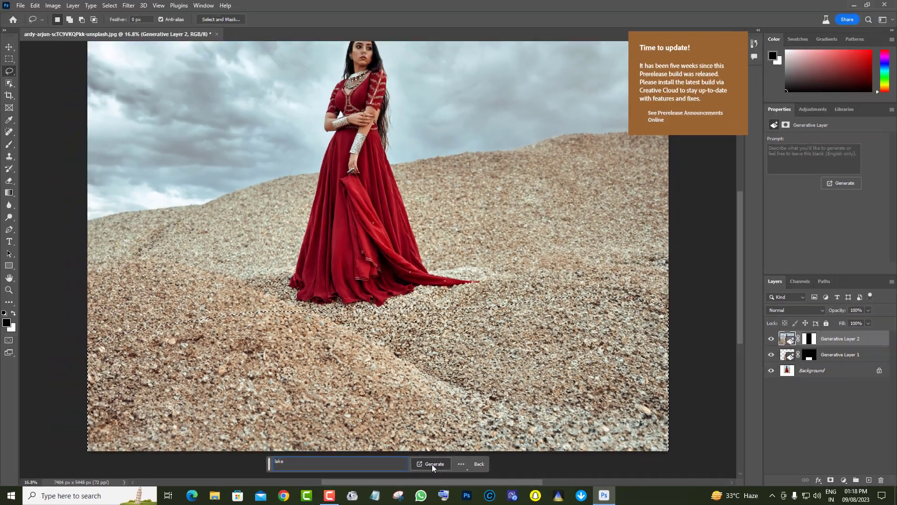
click(432, 464)
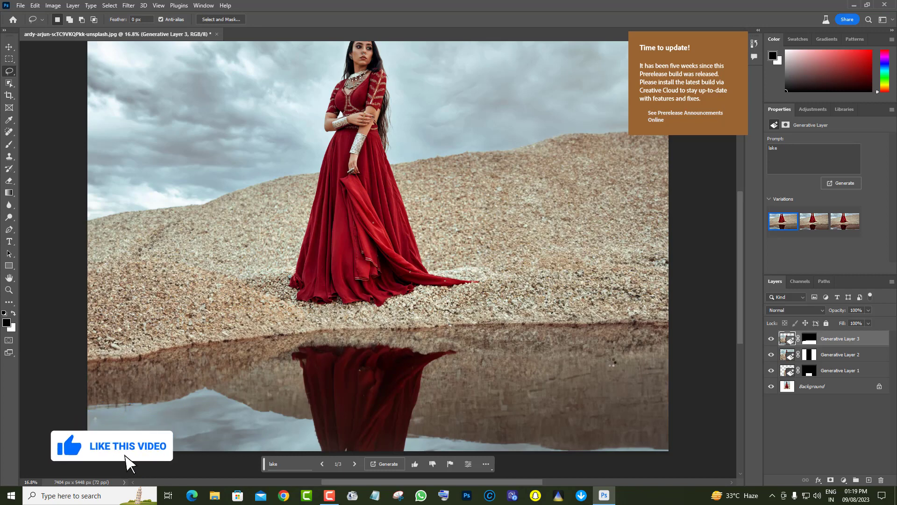
Compare the generated lake variations and choose the third one, keeping the floating prompt bar clear of the woman.
scroll(561, 352, up, 2)
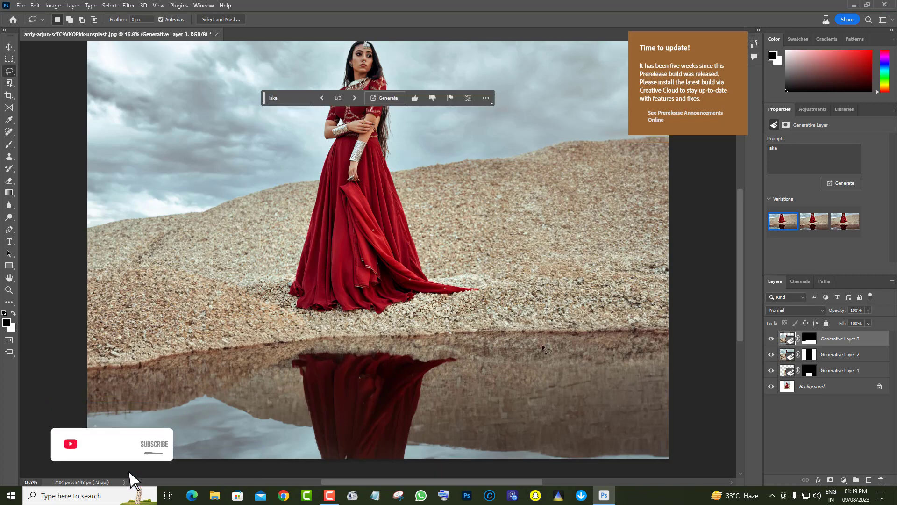
scroll(544, 348, down, 3)
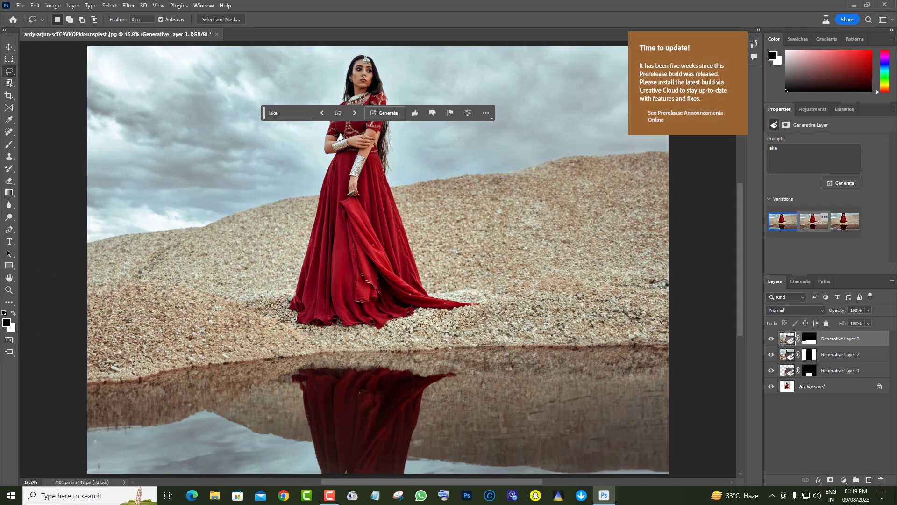
click(814, 220)
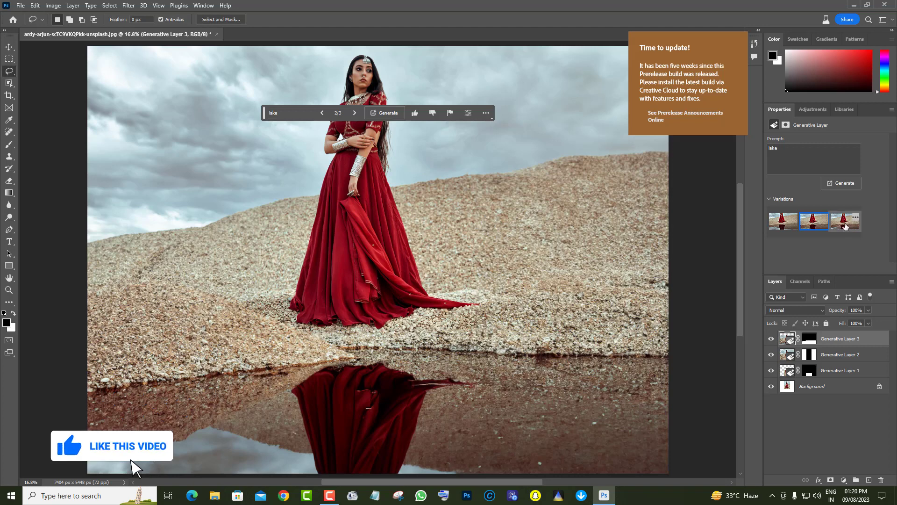
click(845, 222)
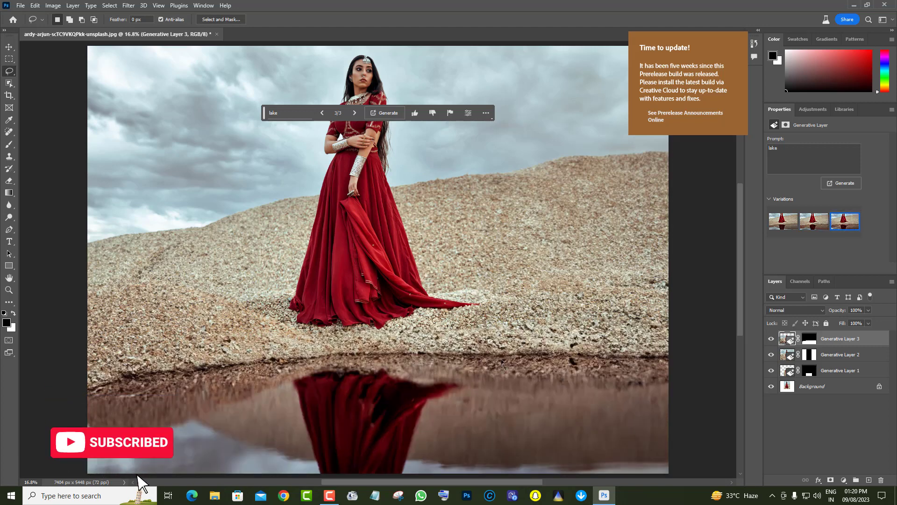
drag(264, 113, 206, 410)
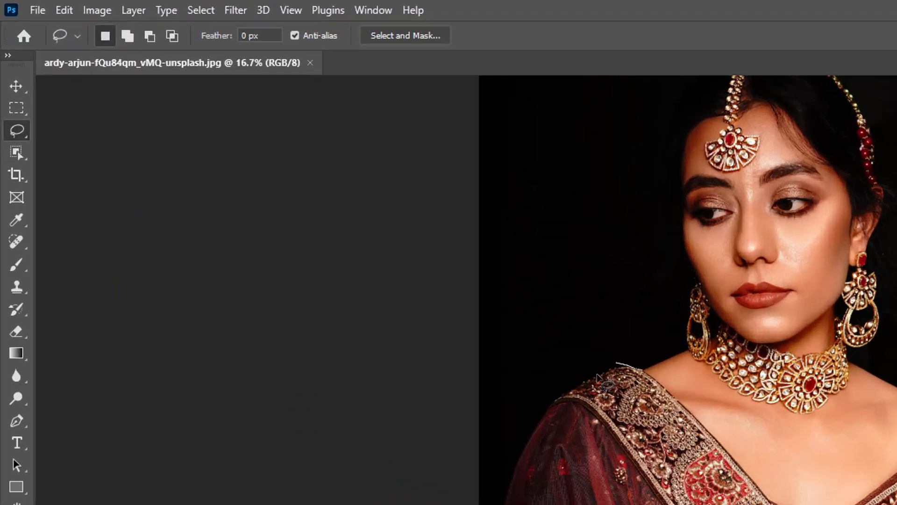
Lasso the woman's embroidered outfit in the portrait photo, leaving her neck, arms and hands outside the selection.
mouse_move(600, 379)
mouse_down()
mouse_move(549, 407)
mouse_move(535, 440)
mouse_up()
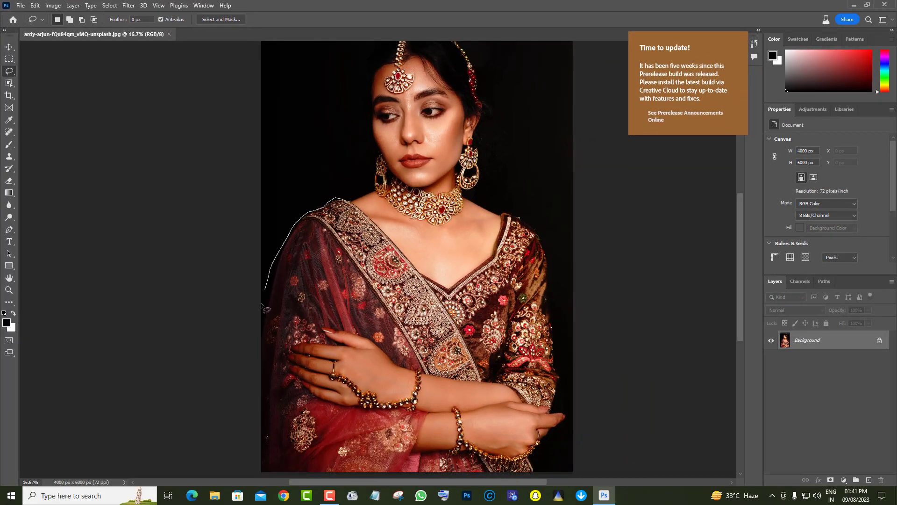
drag(264, 308, 557, 350)
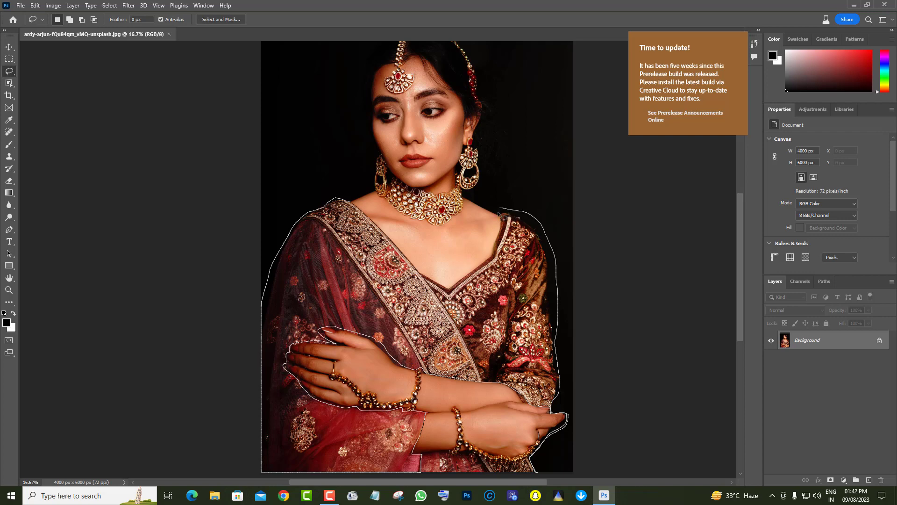
mouse_move(489, 249)
mouse_down()
mouse_move(438, 284)
mouse_move(348, 201)
mouse_up()
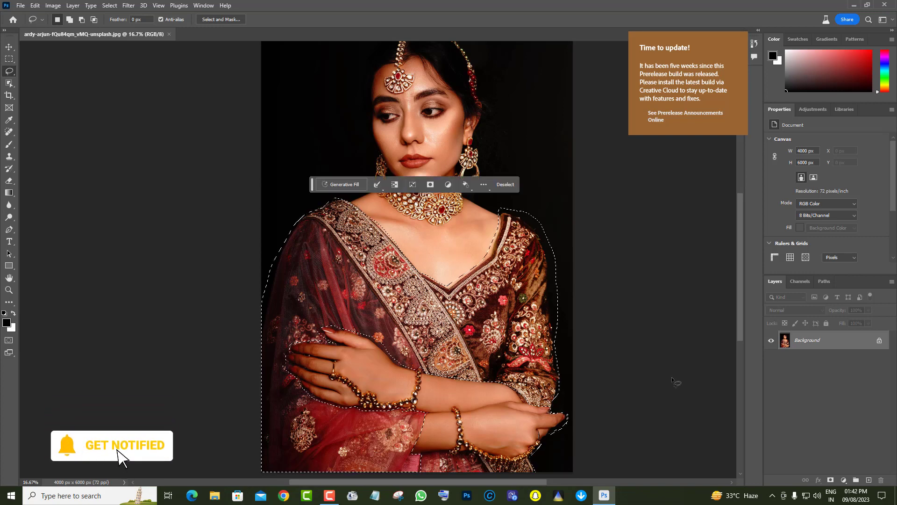
Run Generative Fill on the selected clothing with the prompt "outfit".
click(341, 184)
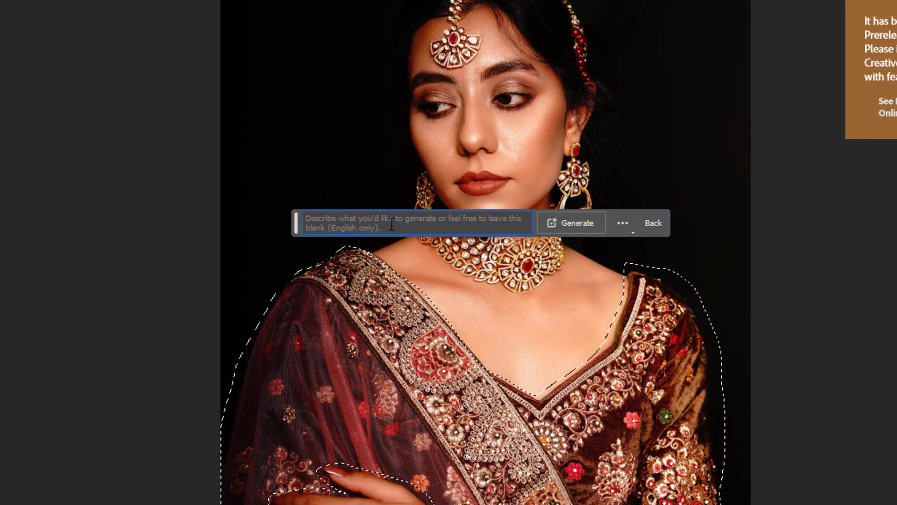
text(out)
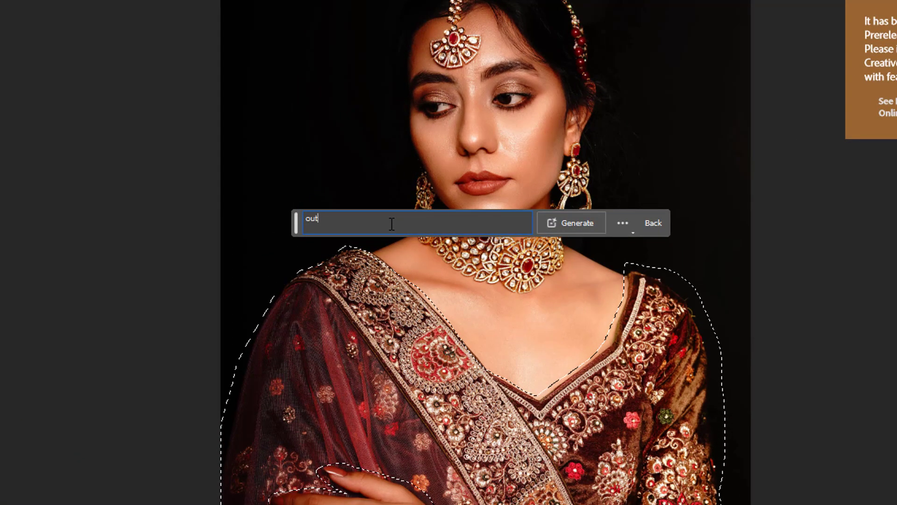
text(fit)
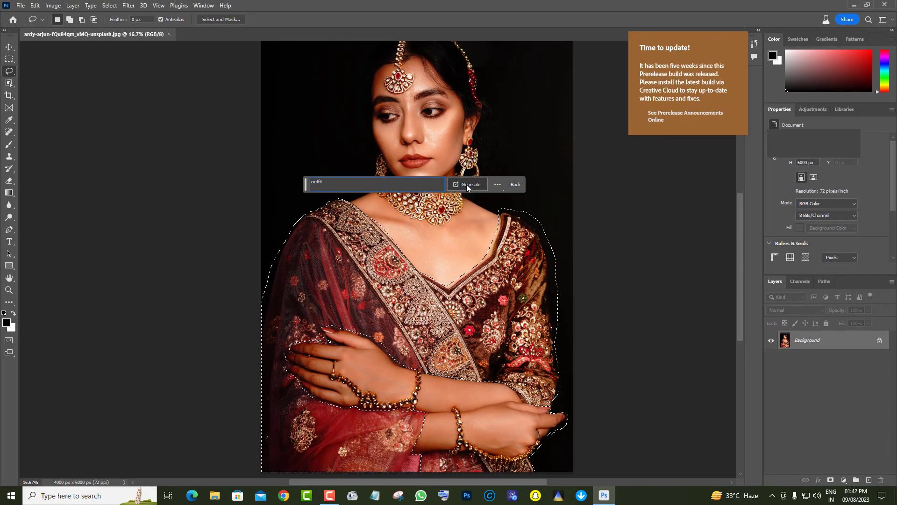
click(467, 184)
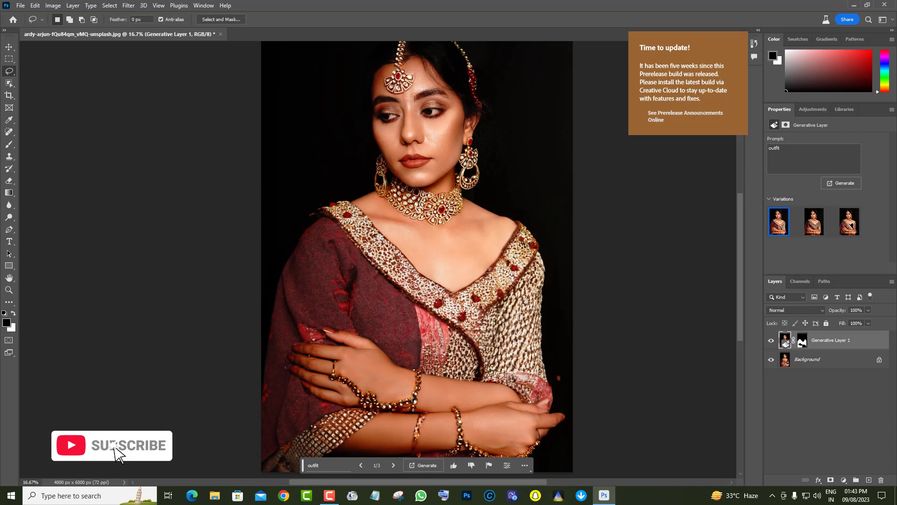
Move the floating prompt bar off the portrait and compare the generated outfit variations through to the third.
scroll(374, 420, down, 1)
drag(303, 468, 52, 148)
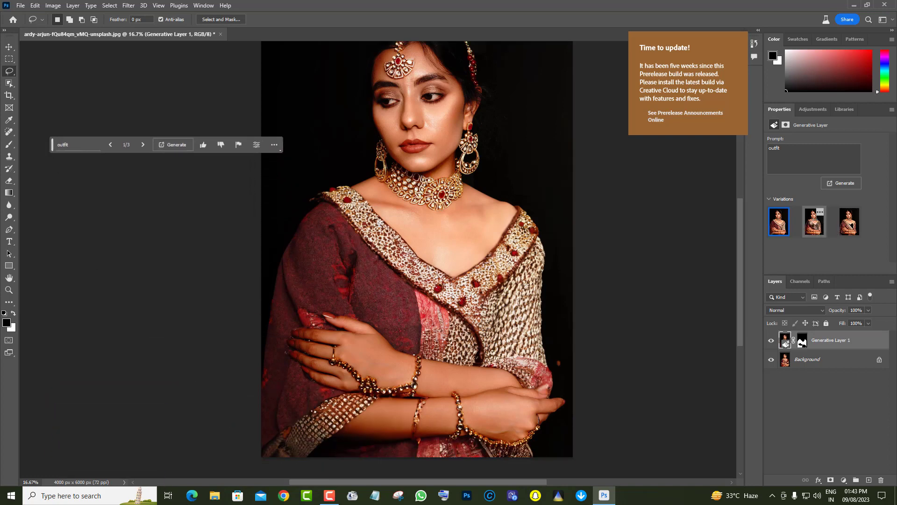
click(814, 224)
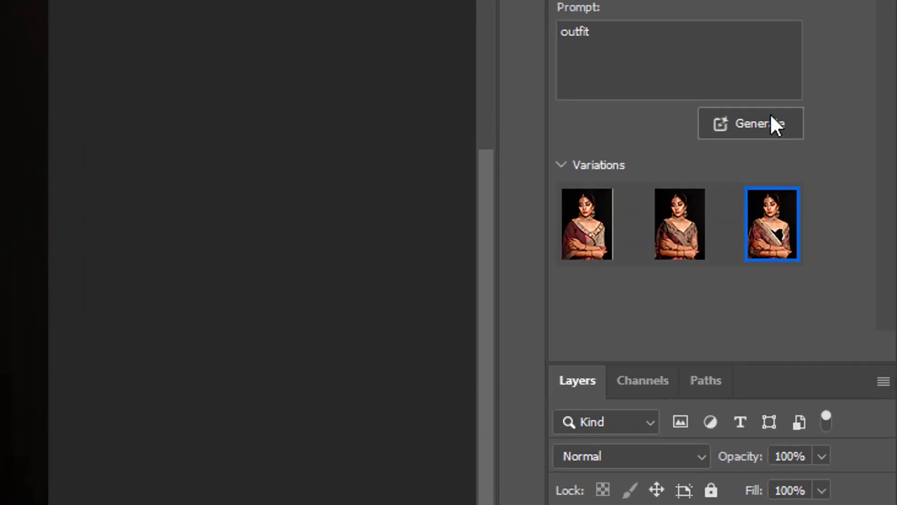
Generate another set of variations from the same "outfit" prompt and compare the new ones, choosing the third.
click(848, 184)
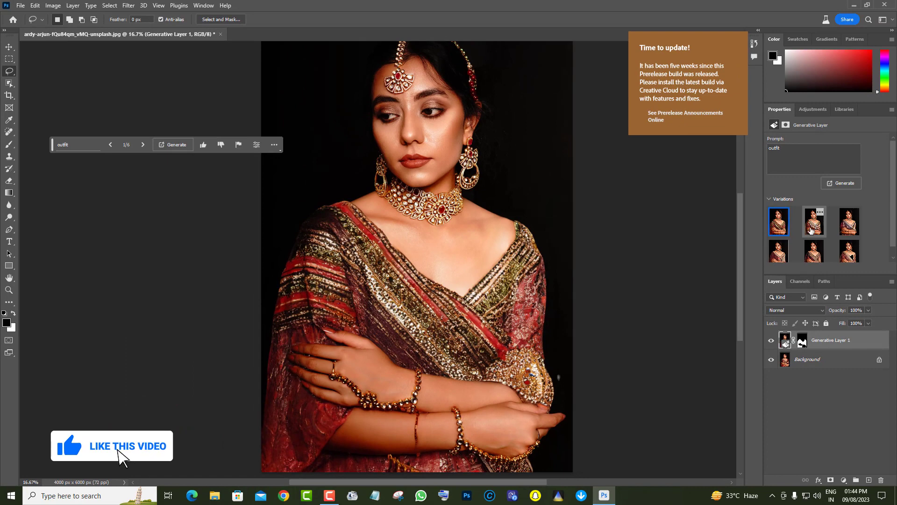
click(816, 222)
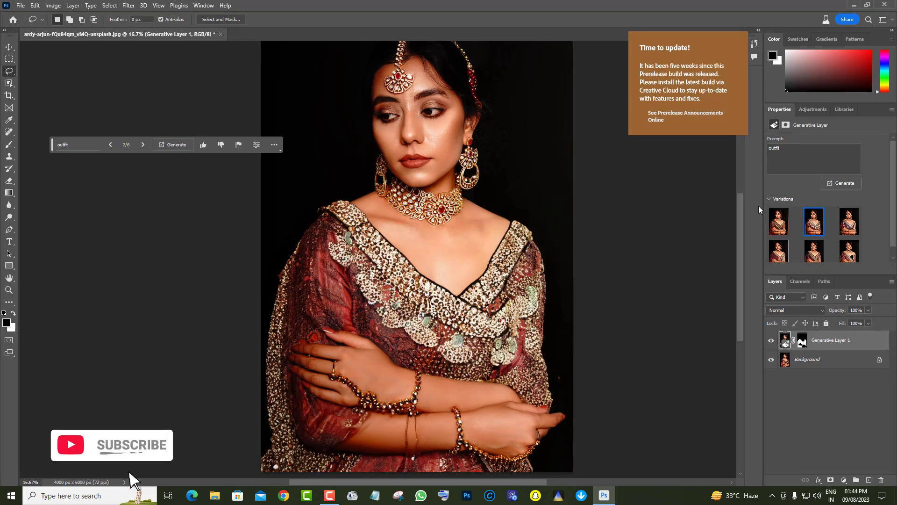
click(854, 230)
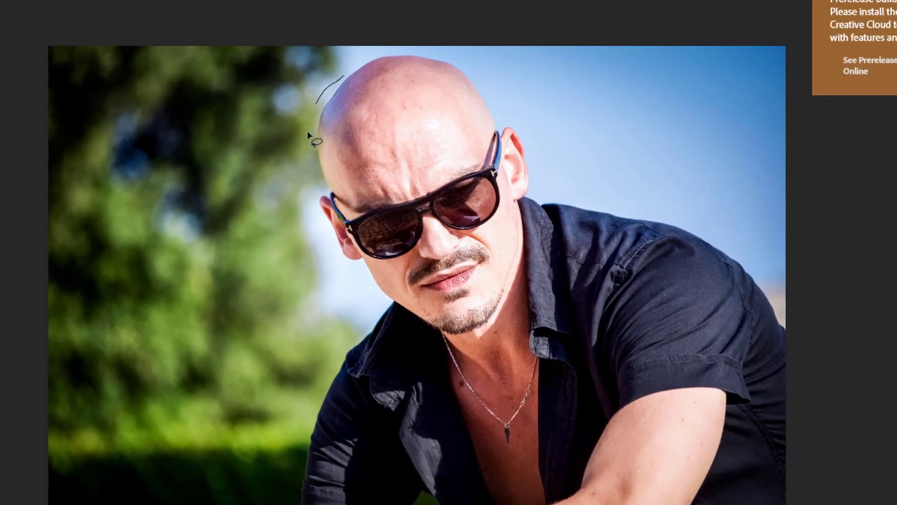
Lasso the bald man's scalp down to a hairline on the forehead and run Generative Fill with the prompt "hair".
mouse_move(340, 193)
mouse_down()
mouse_move(351, 196)
mouse_move(402, 164)
mouse_move(417, 143)
mouse_move(490, 136)
mouse_move(496, 126)
mouse_move(479, 84)
mouse_move(457, 63)
mouse_move(372, 53)
mouse_move(347, 71)
mouse_move(343, 88)
mouse_up()
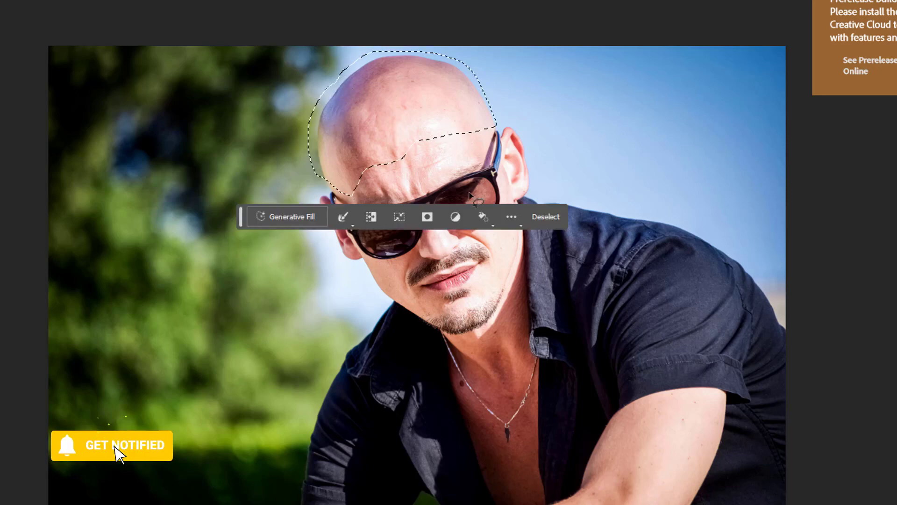
click(276, 216)
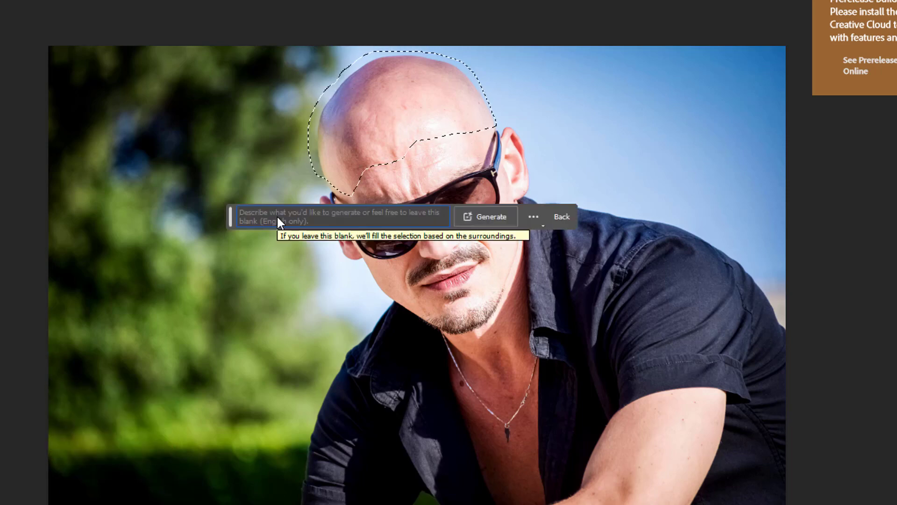
text(ha)
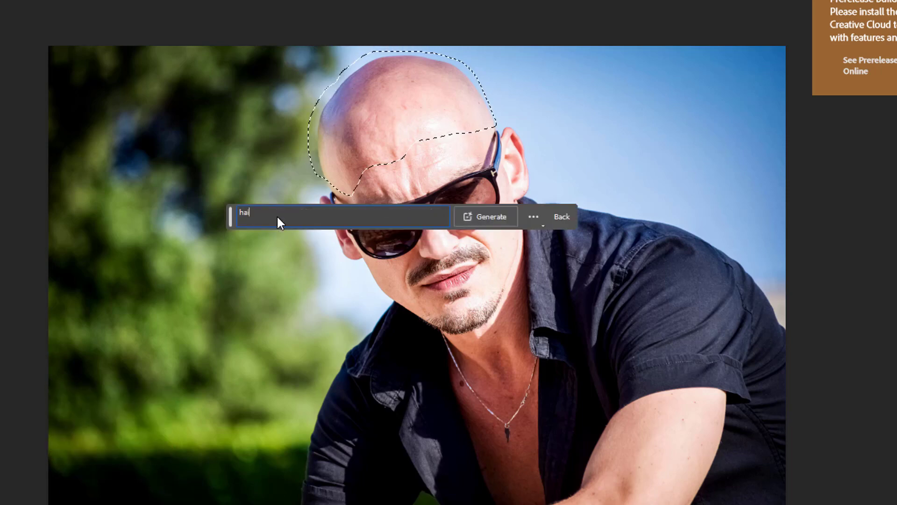
text(ir)
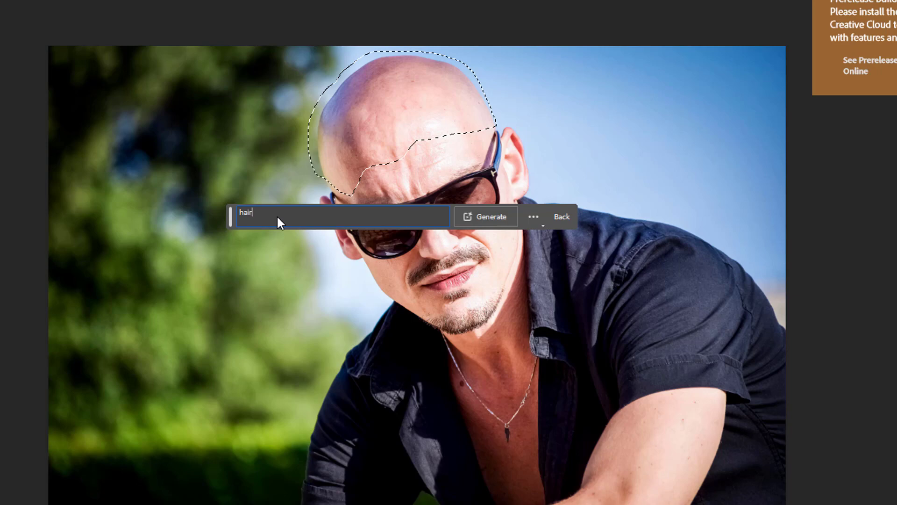
click(497, 217)
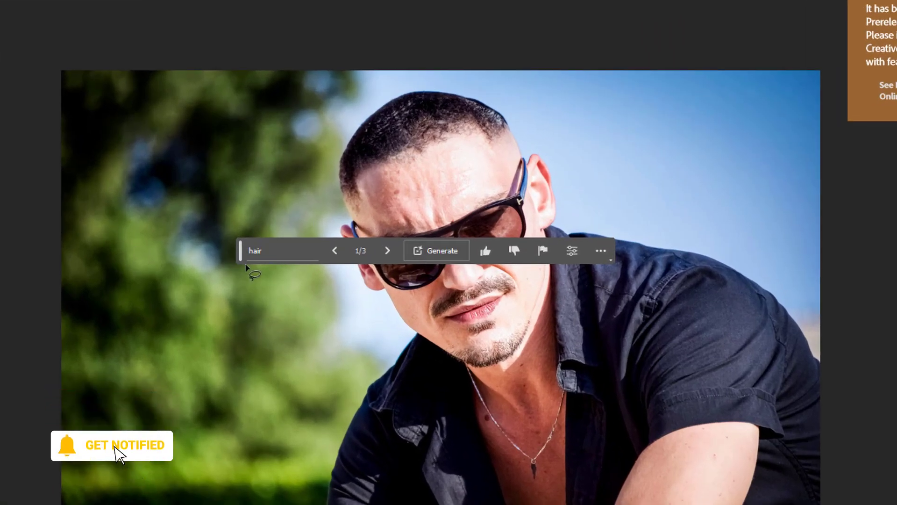
Inspect the generated hair up close with the prompt bar moved off the man's face, and switch to the second variation.
drag(241, 253, 79, 498)
drag(177, 496, 168, 504)
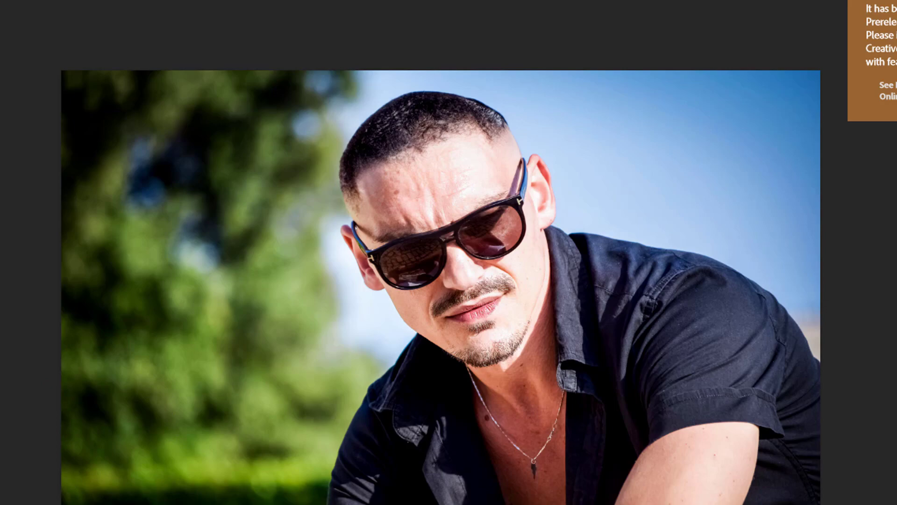
scroll(568, 241, up, 2)
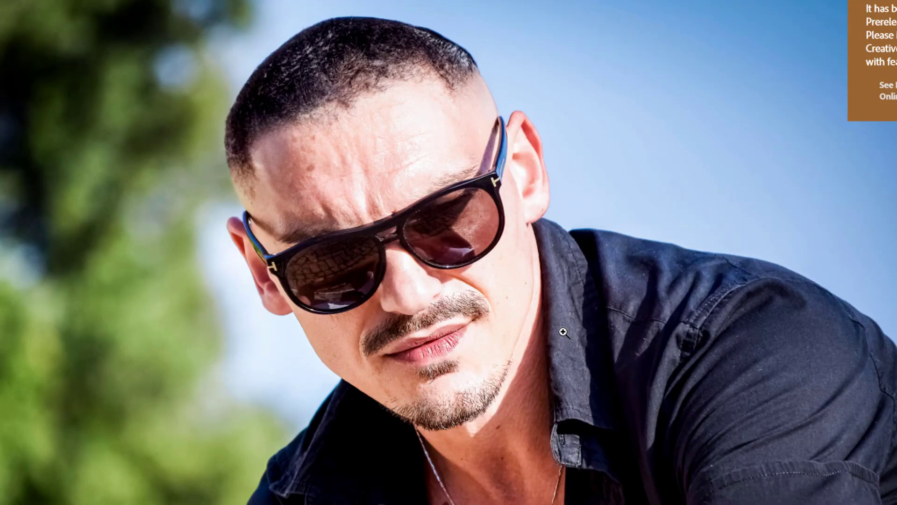
scroll(404, 324, up, 4)
scroll(384, 260, up, 3)
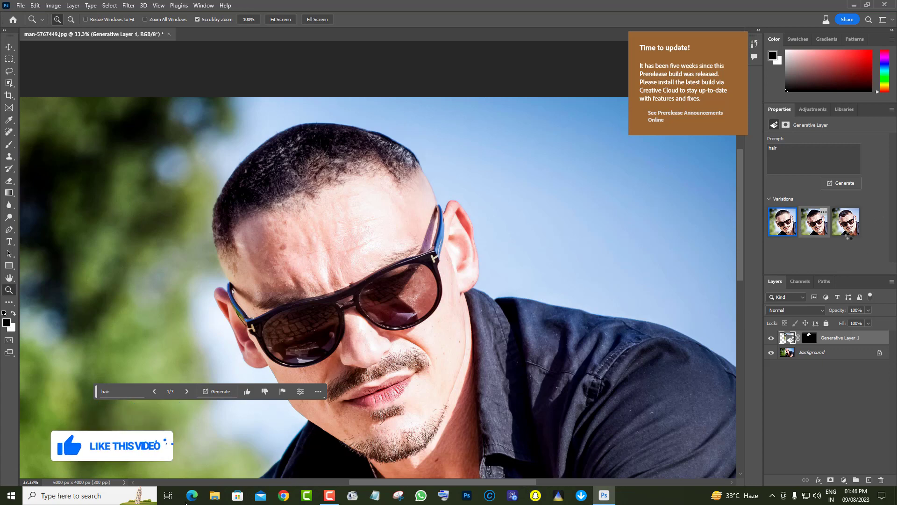
click(816, 223)
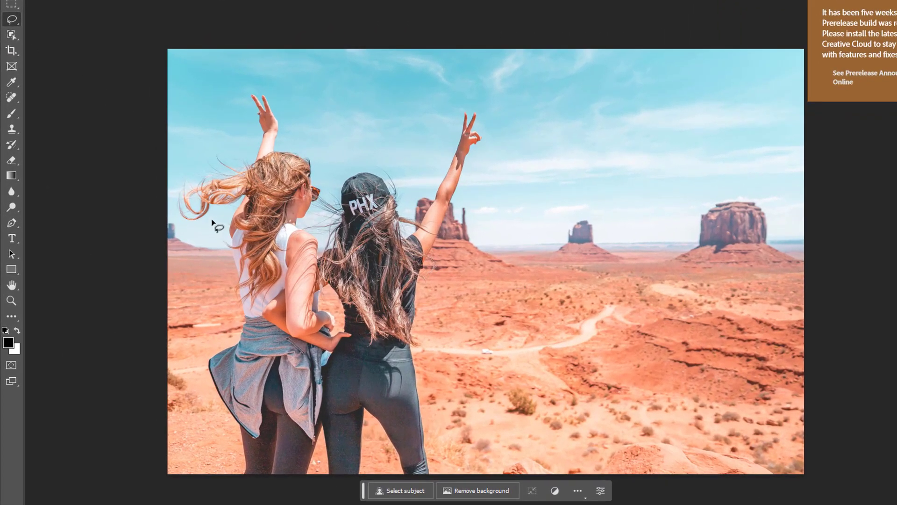
Lasso loosely around both women in the desert photo and remove them using Generative Fill with a blank prompt.
mouse_move(211, 208)
mouse_down()
mouse_move(198, 228)
mouse_move(181, 226)
mouse_move(176, 432)
mouse_move(228, 421)
mouse_move(195, 372)
mouse_up()
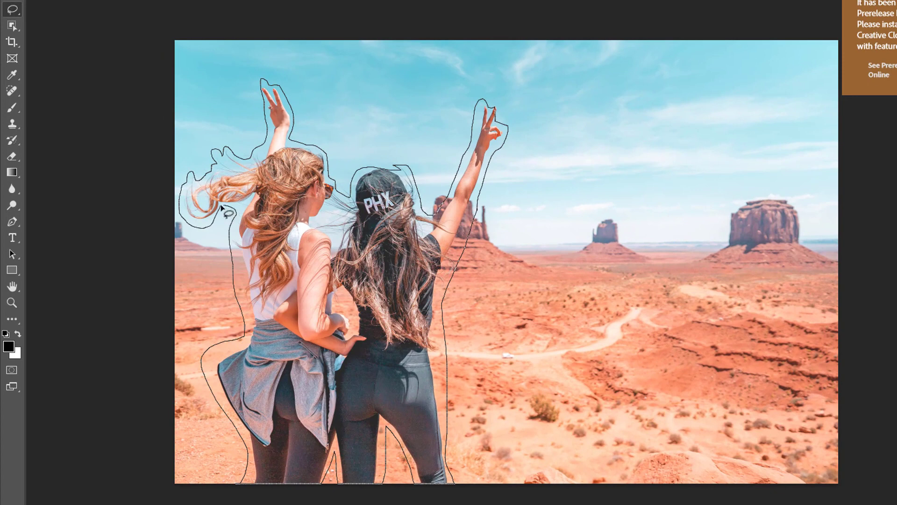
drag(222, 208, 214, 207)
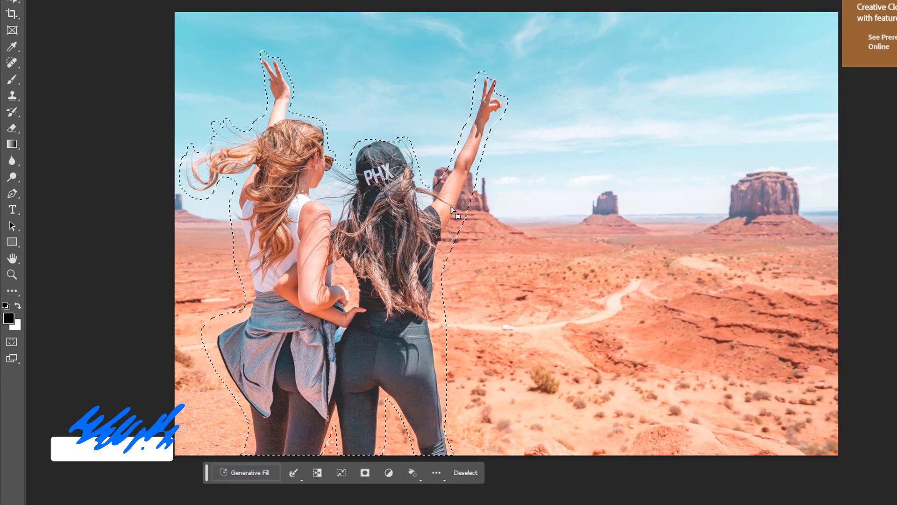
click(240, 467)
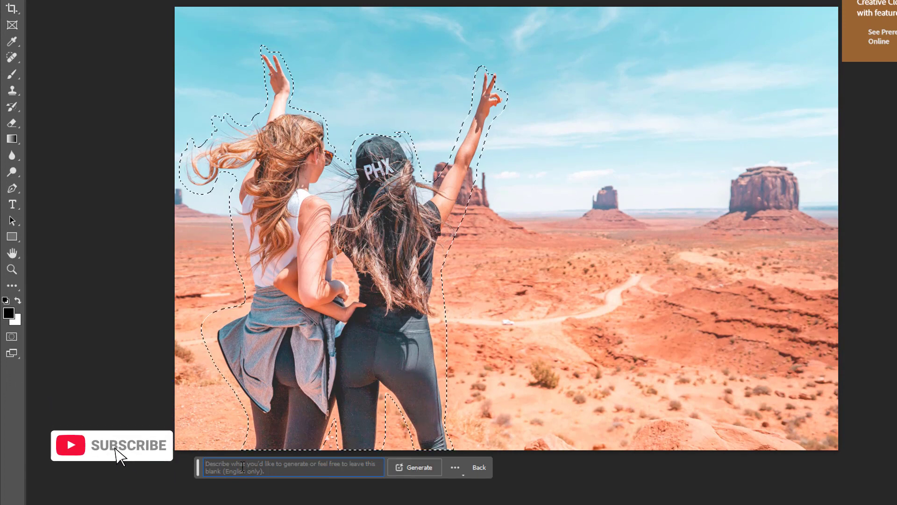
click(414, 467)
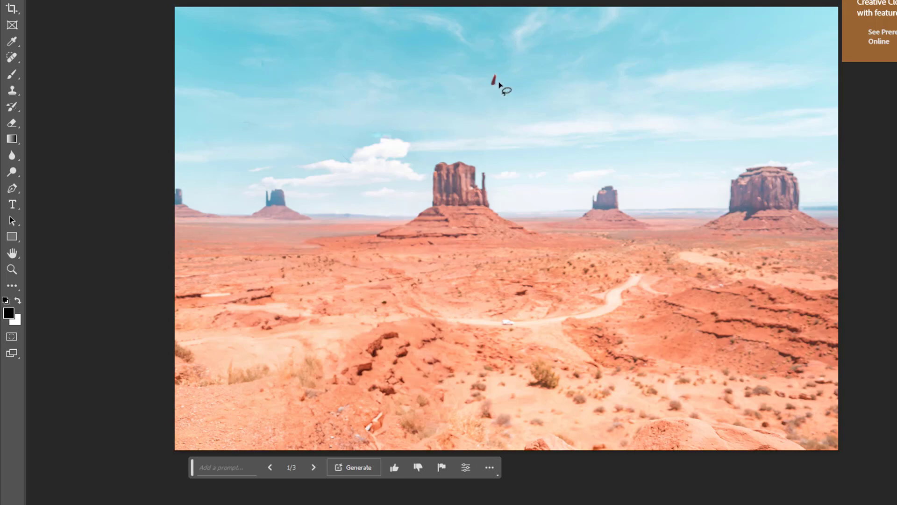
Lasso the leftover fingertip fragment in the sky and run Generative Fill on it with a blank prompt.
mouse_move(498, 82)
mouse_down()
mouse_move(478, 95)
mouse_move(516, 92)
mouse_move(499, 83)
mouse_up()
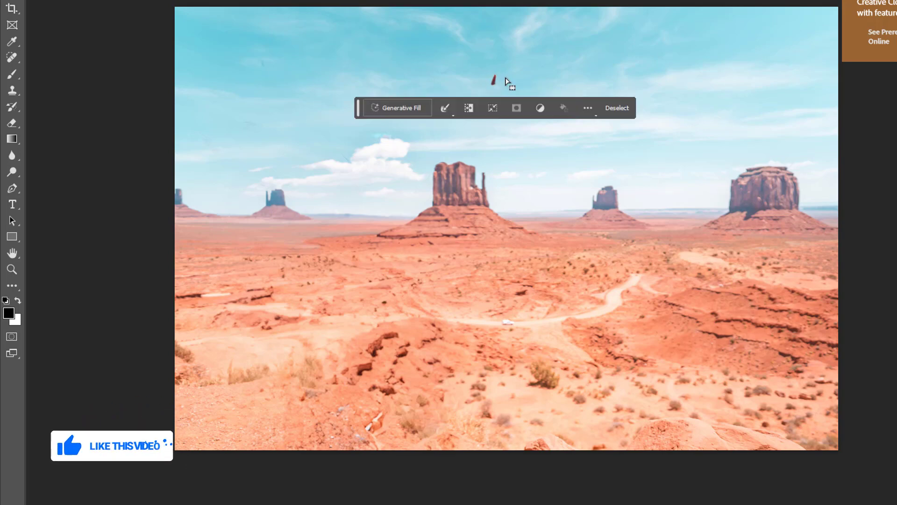
click(392, 107)
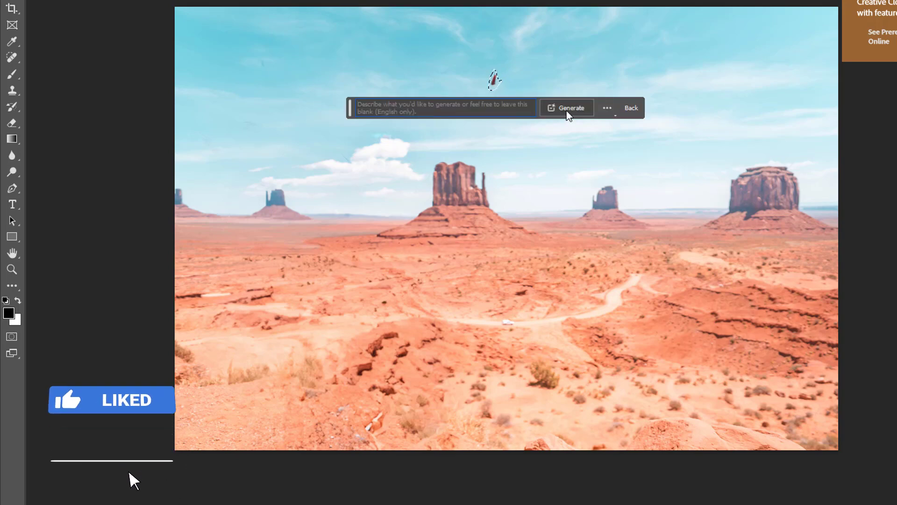
click(568, 114)
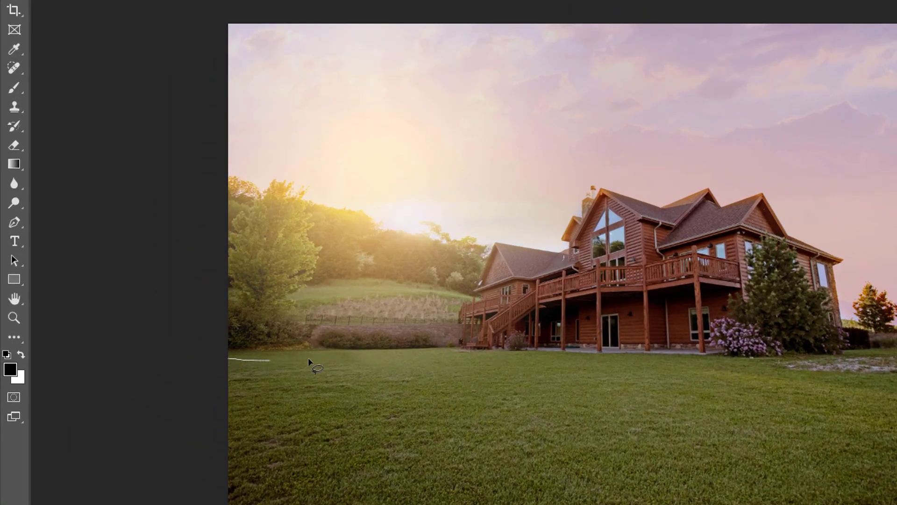
Lasso the lawn in front of the wooden house down to the photo's lower edge and run Generative Fill with the prompt "Lake".
drag(308, 362, 126, 405)
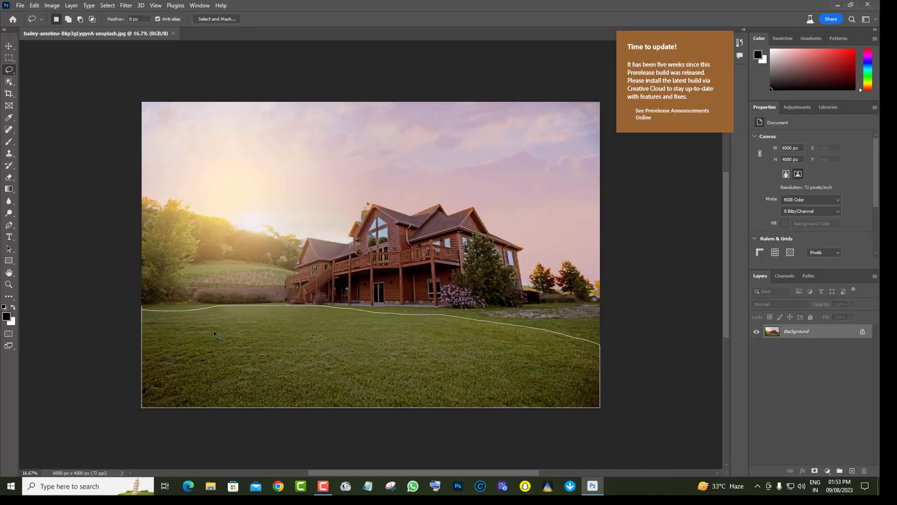
drag(215, 334, 216, 335)
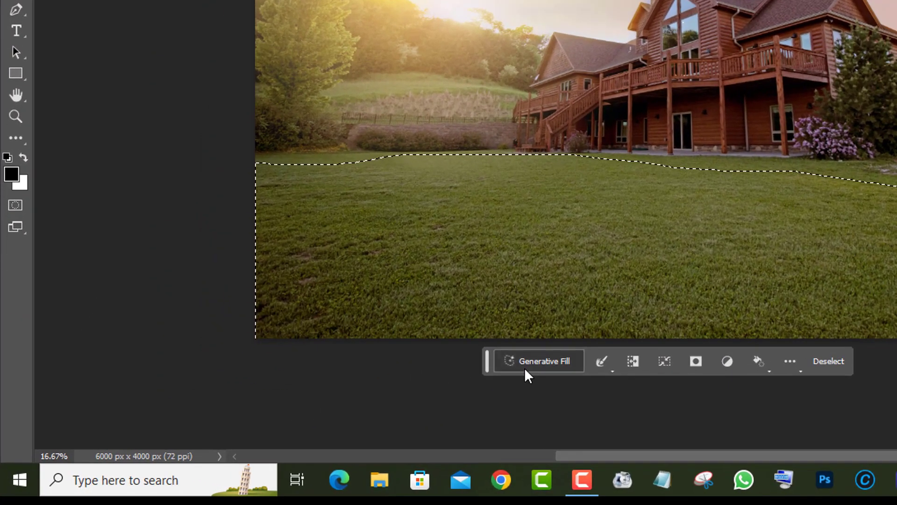
click(296, 420)
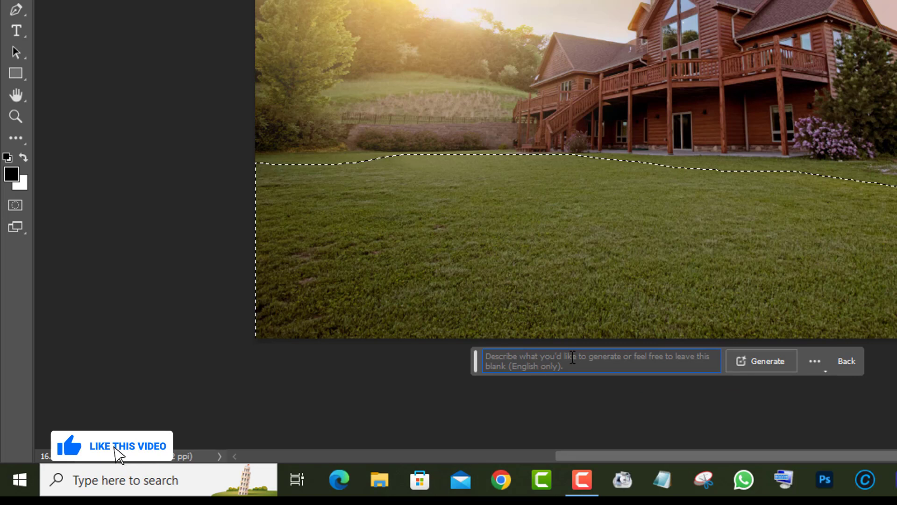
click(489, 357)
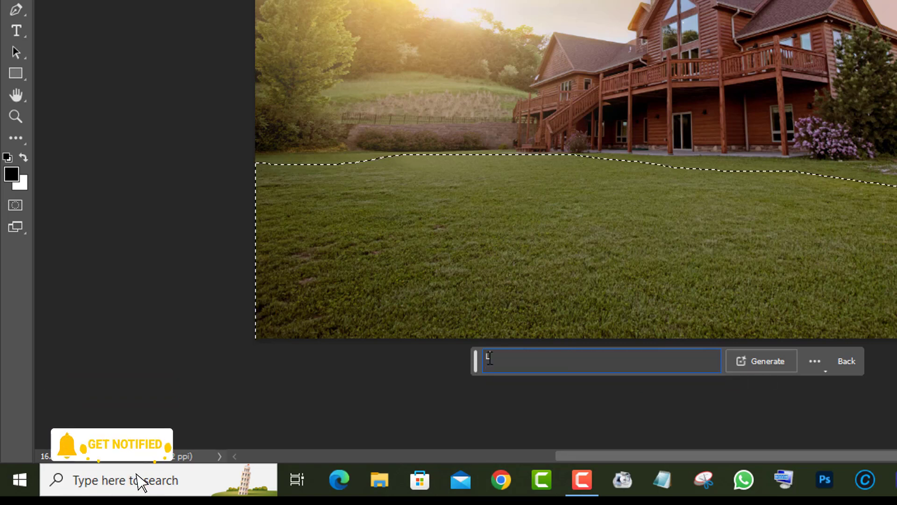
text(Lake)
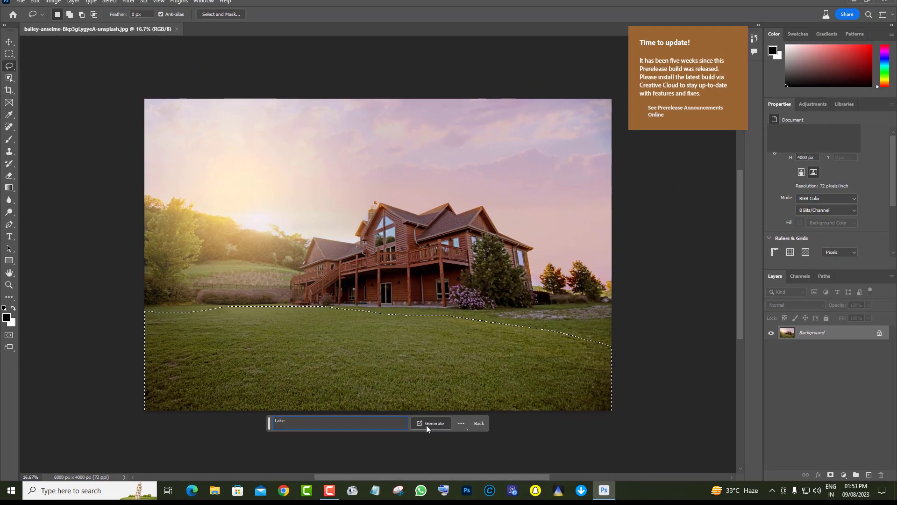
click(745, 364)
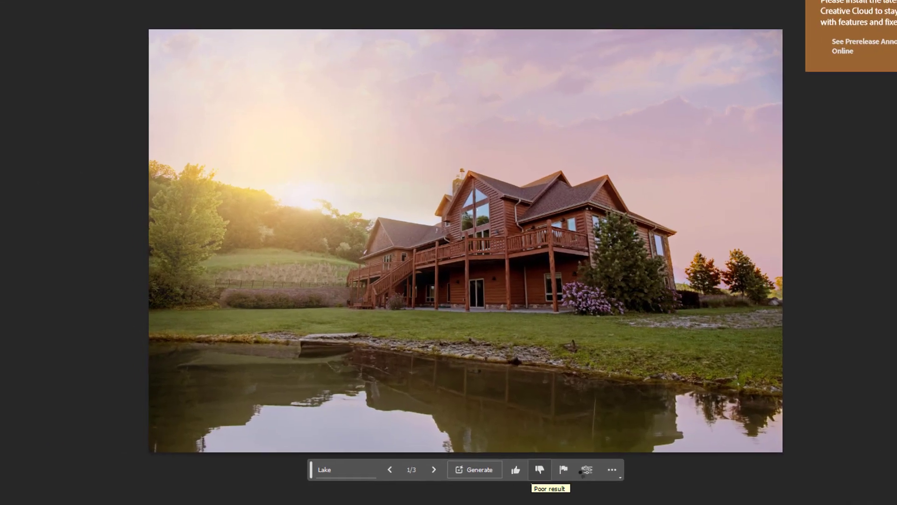
Examine the generated lake, its shoreline and the house reflections at 25% for blending quality.
scroll(836, 364, down, 2)
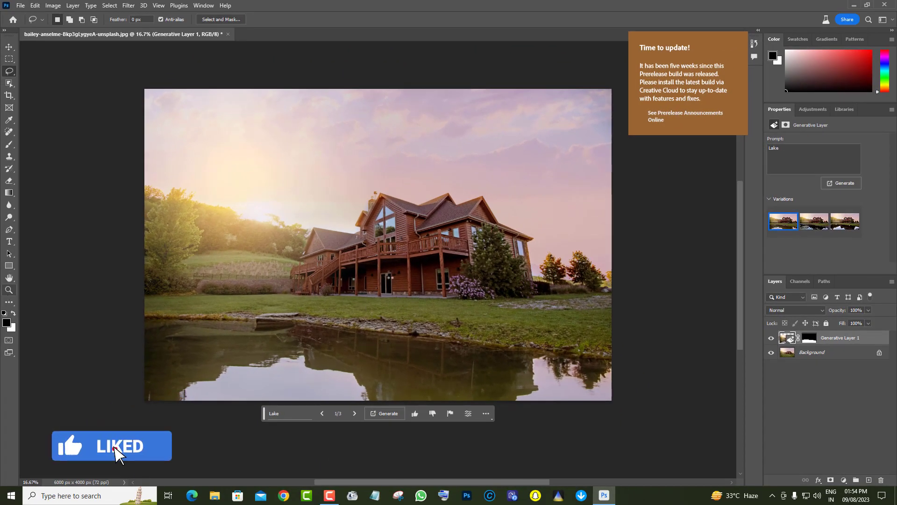
key(z)
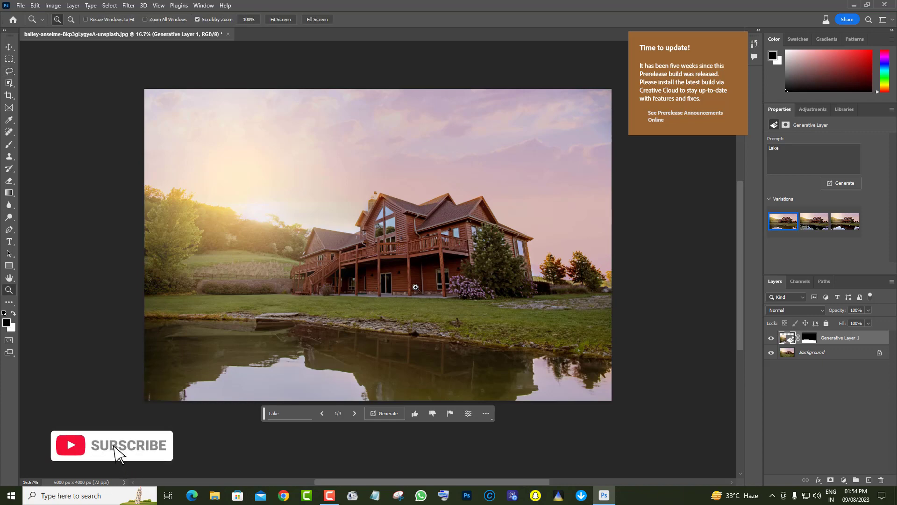
click(405, 295)
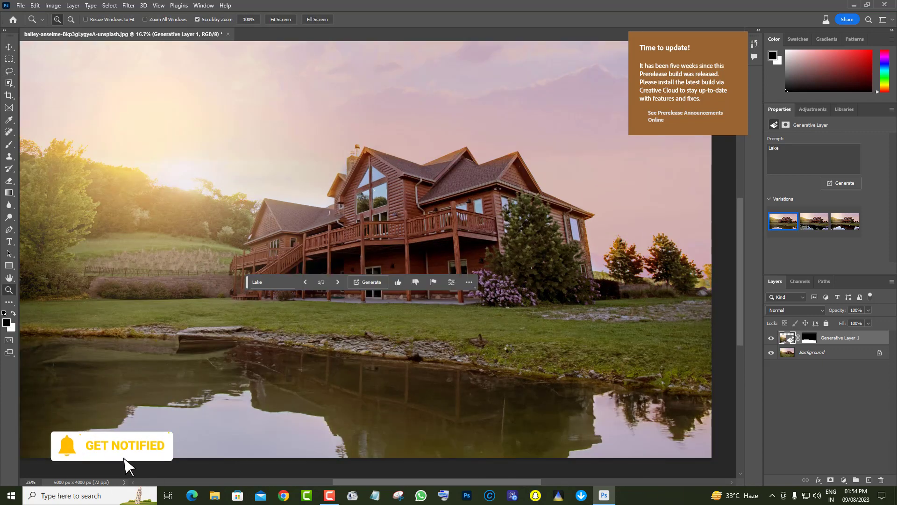
scroll(535, 357, down, 3)
scroll(535, 356, up, 2)
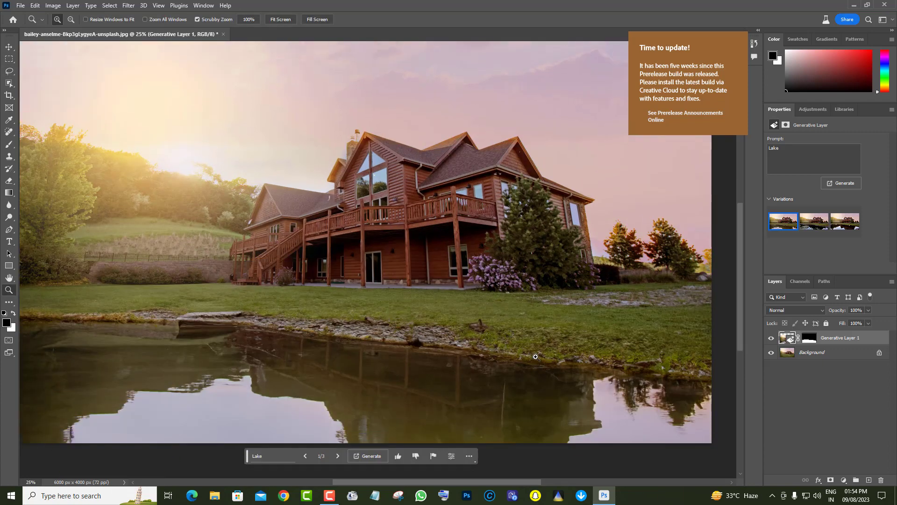
Fit the house photo on screen and switch the generated lake to the second variation.
right_click(405, 259)
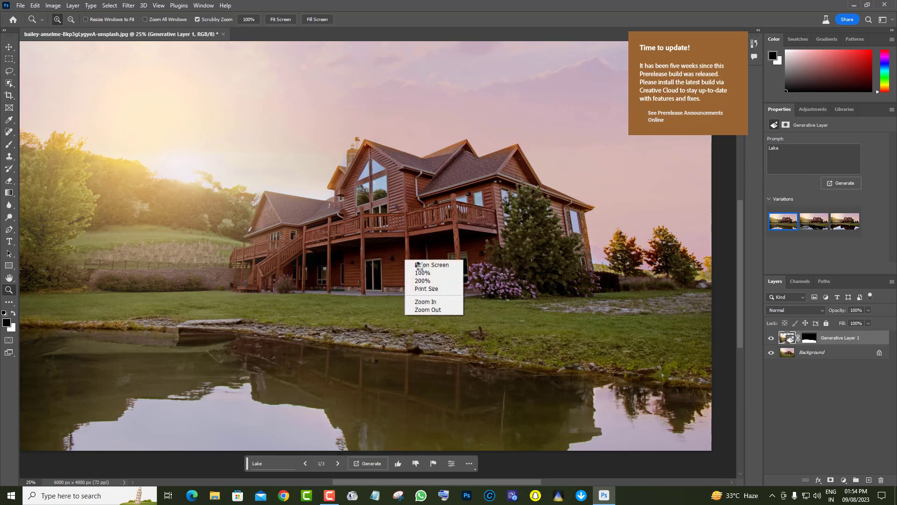
click(407, 264)
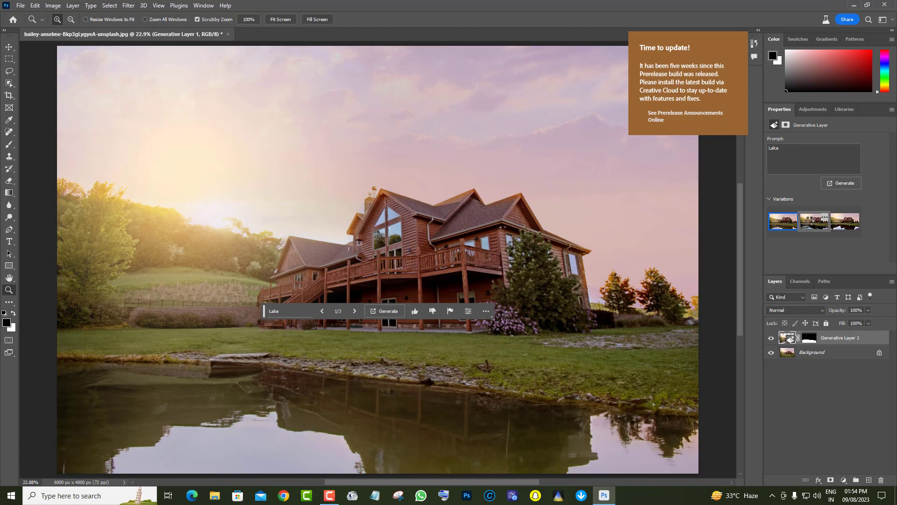
click(814, 222)
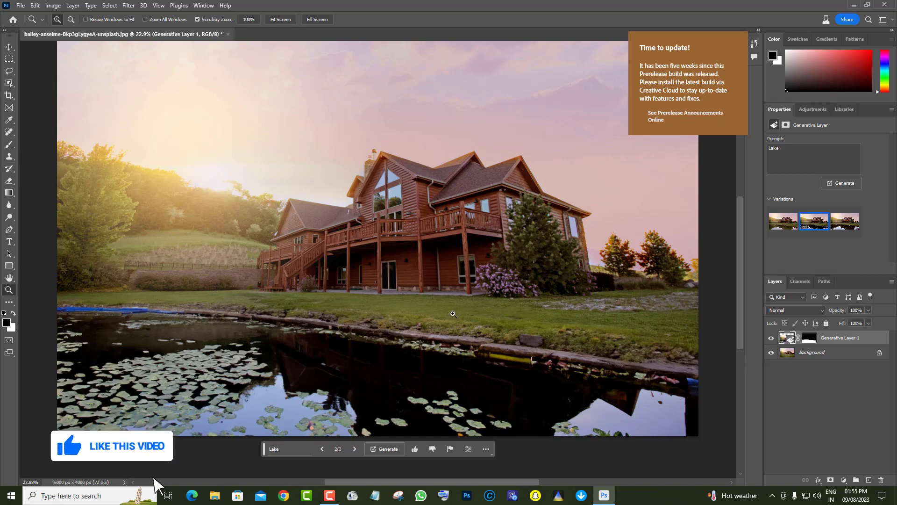
Lasso the lawn and trees beside the house at the photo's right edge and run Generative Fill with the prompt "Car".
click(11, 71)
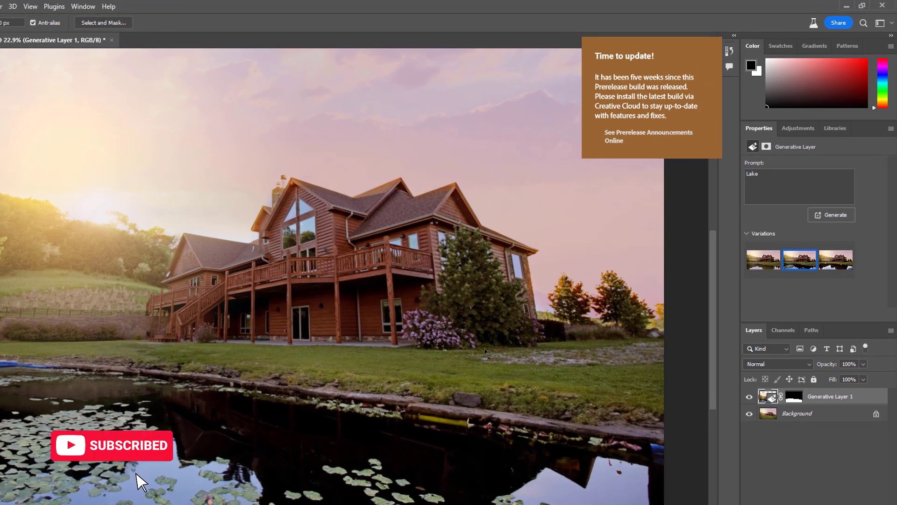
mouse_move(482, 361)
mouse_down()
mouse_move(505, 290)
mouse_move(673, 294)
mouse_move(713, 348)
mouse_up()
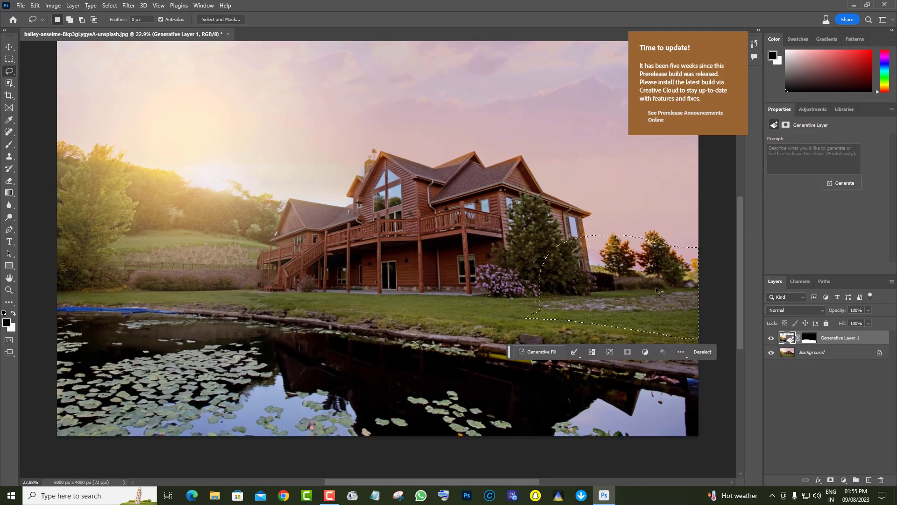
click(538, 351)
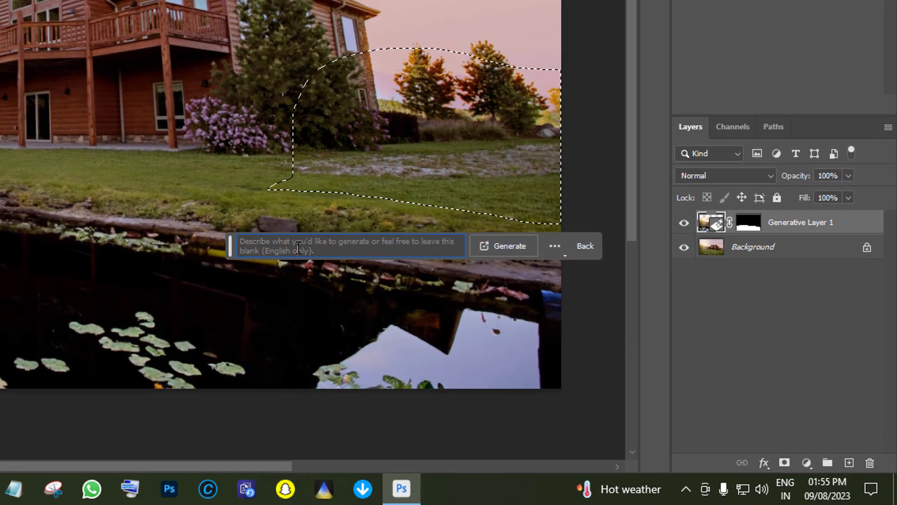
text(Ca)
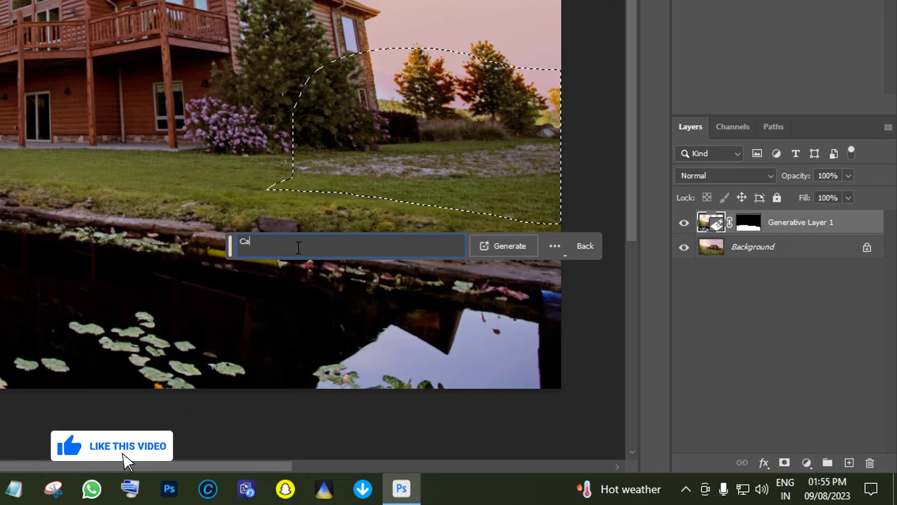
text(r)
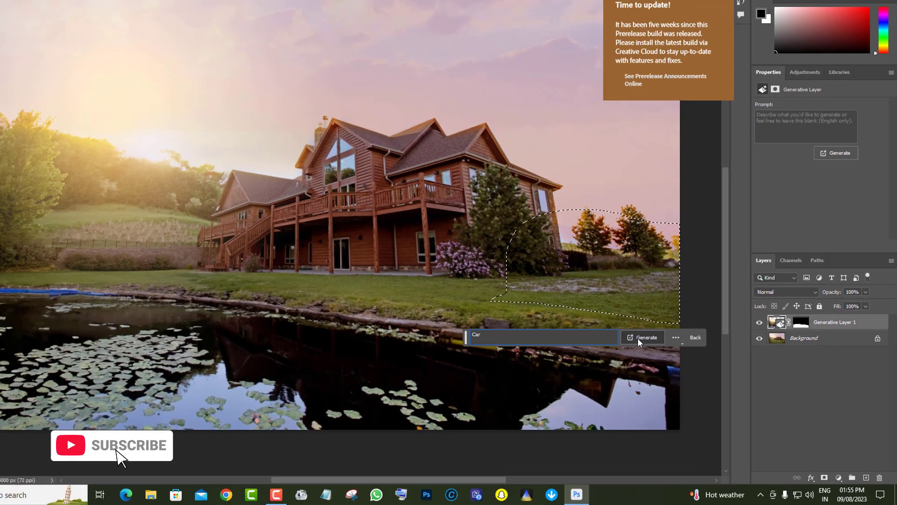
click(640, 340)
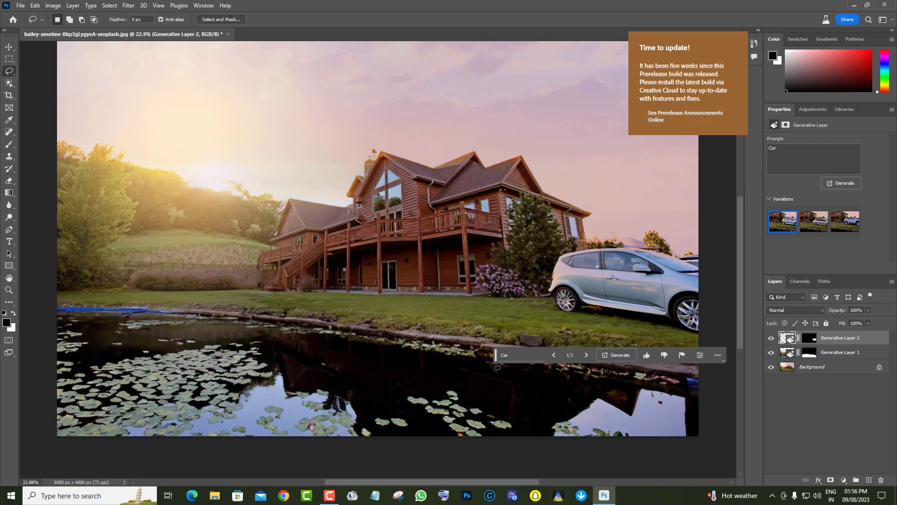
Compare the third and second car variations at 33.3% zoom, keeping the second one beside the house.
drag(495, 358, 182, 387)
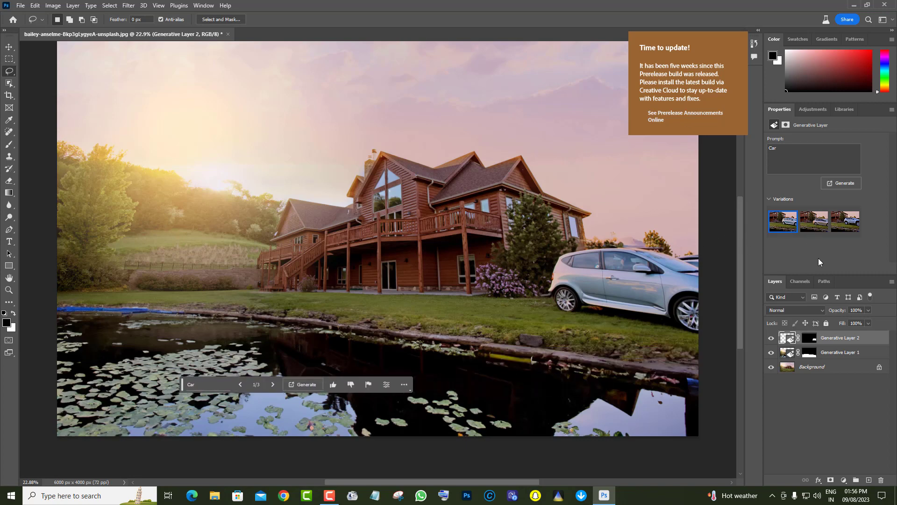
click(819, 227)
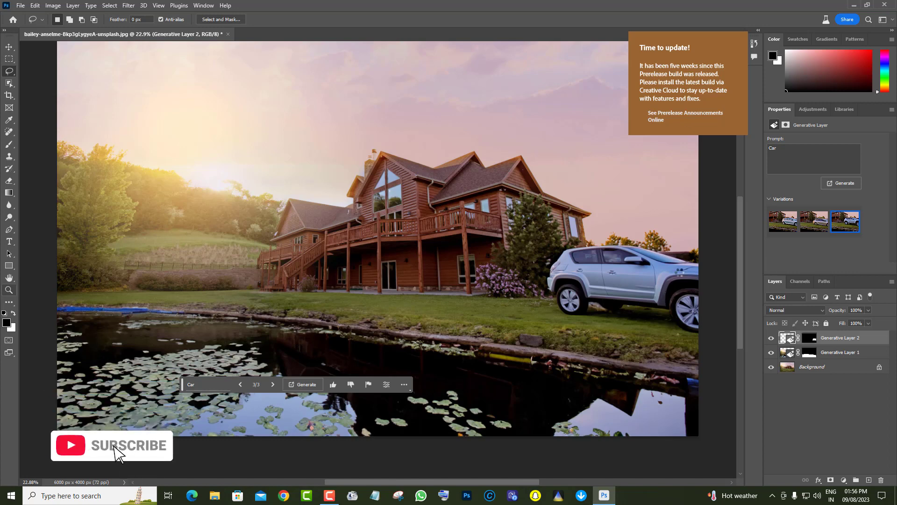
key(z)
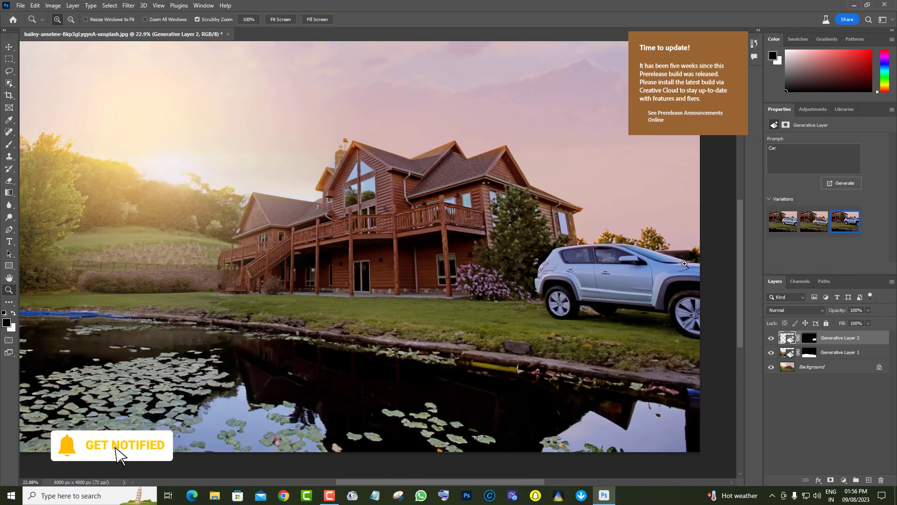
click(117, 453)
click(647, 279)
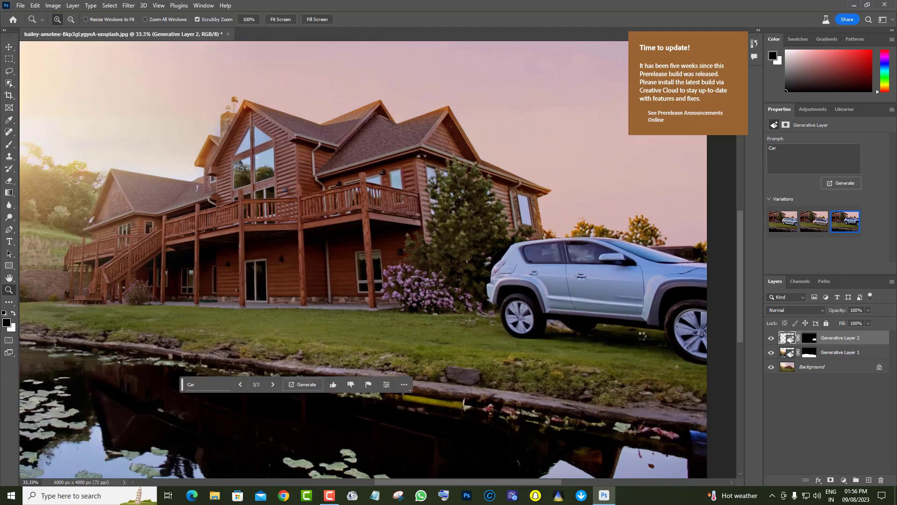
scroll(643, 335, down, 2)
scroll(641, 336, up, 1)
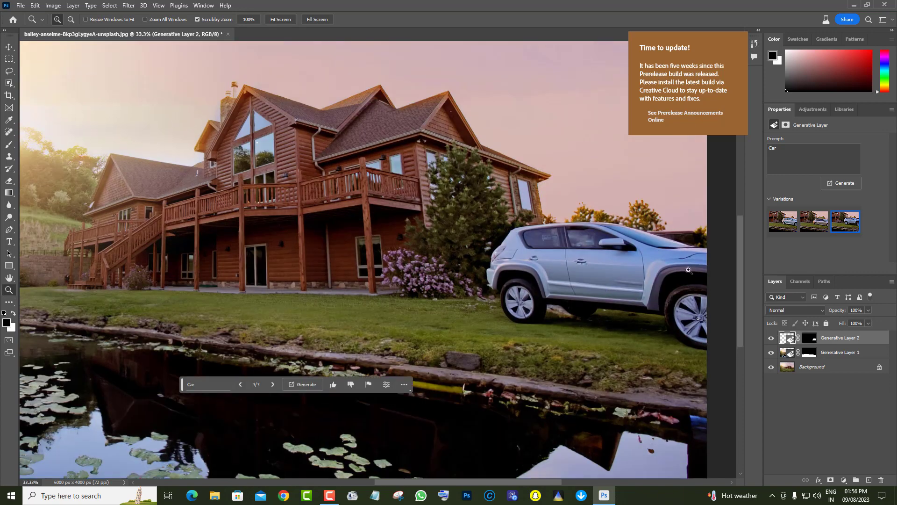
click(814, 220)
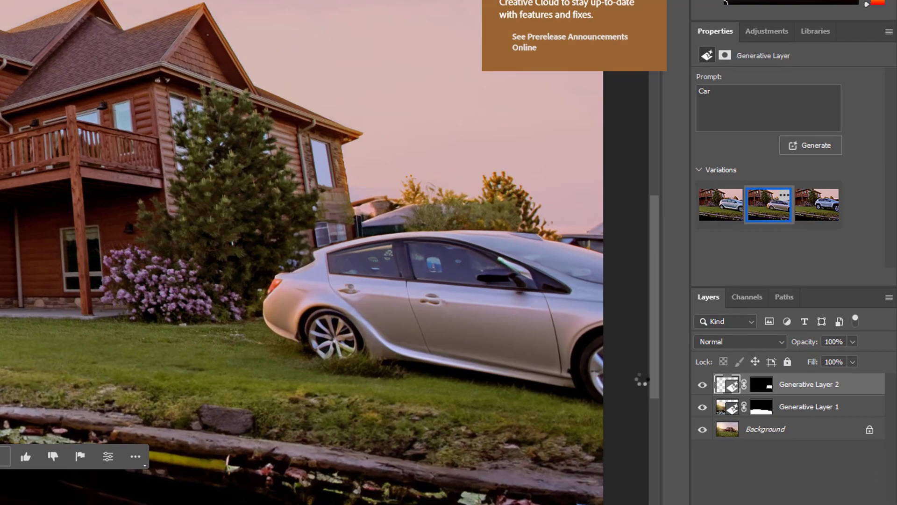
scroll(615, 385, up, 2)
scroll(615, 386, down, 4)
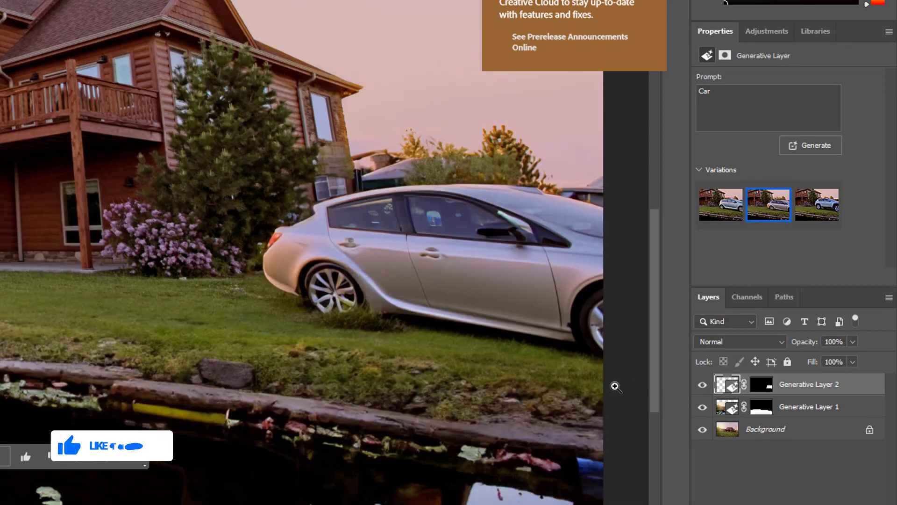
scroll(615, 387, down, 3)
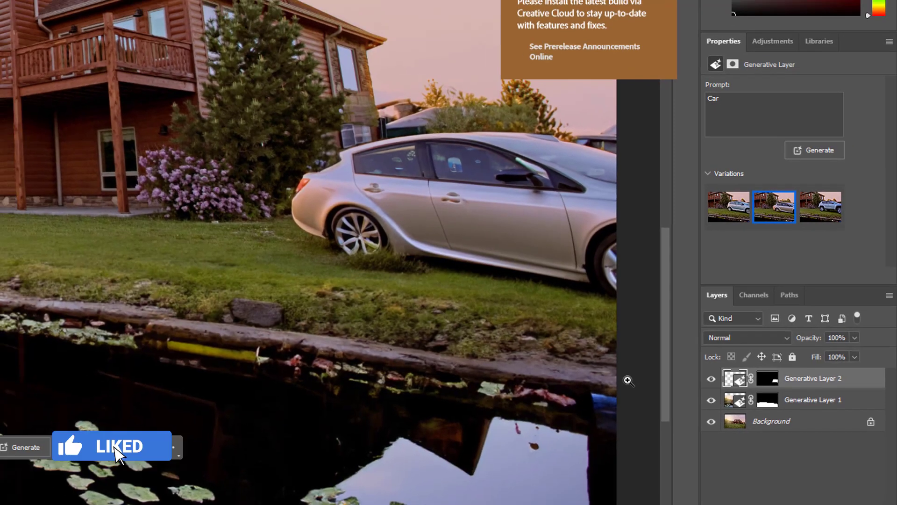
scroll(615, 387, up, 2)
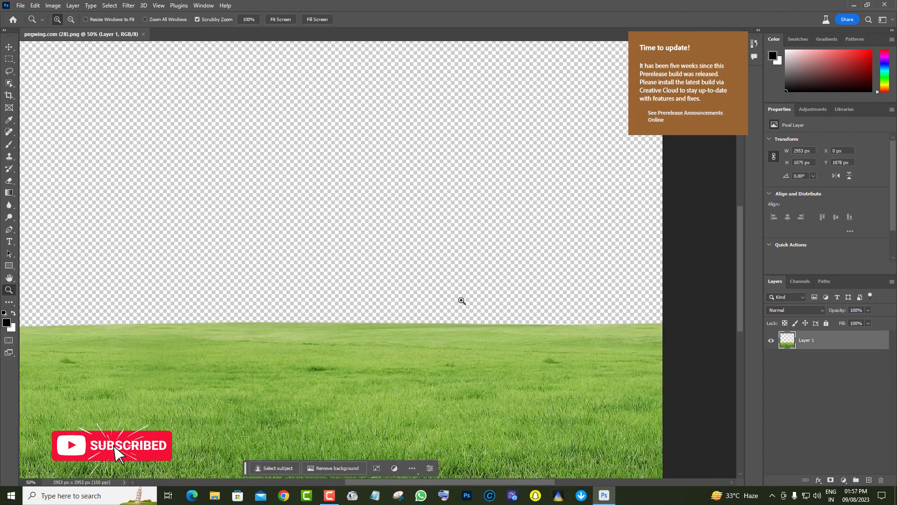
Bring the Spanish-flag football from pngwing.com (21).png into the grass image and place it on the lawn at about X 1224 px, Y 1930 px.
scroll(462, 300, down, 5)
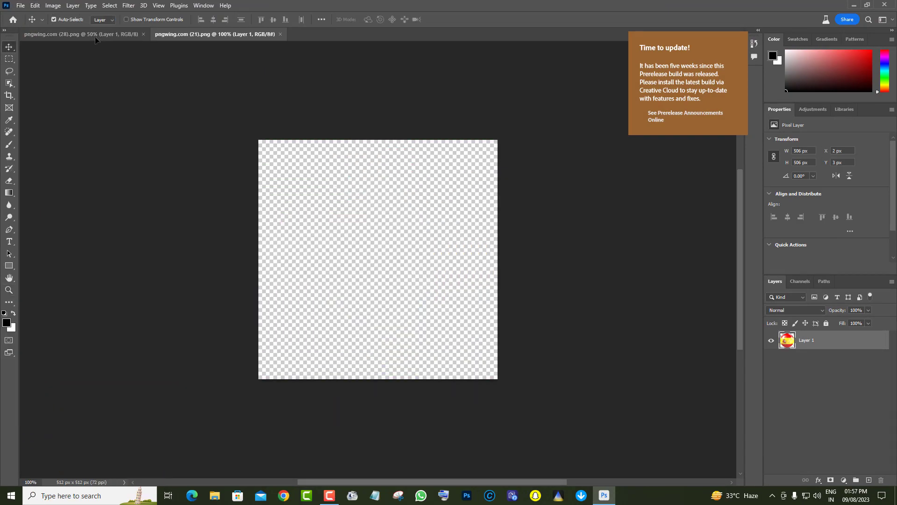
drag(94, 36, 344, 276)
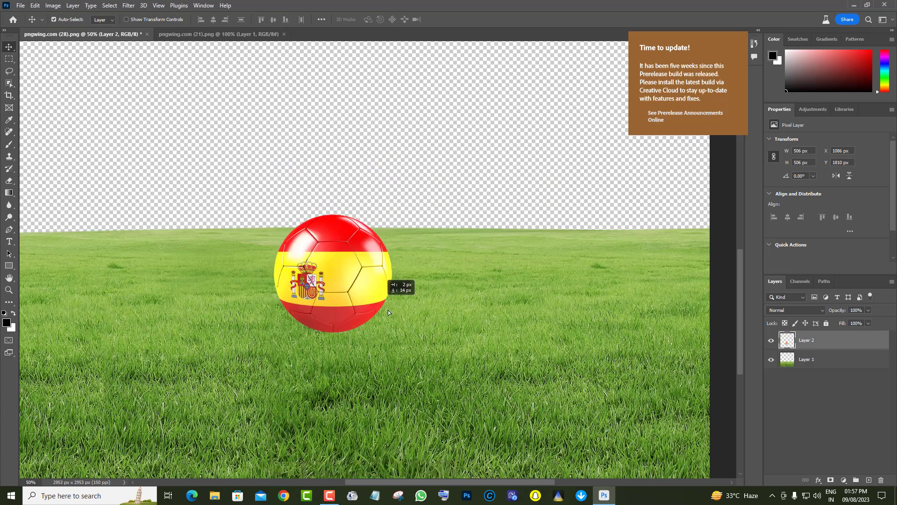
mouse_move(388, 313)
mouse_down()
mouse_move(403, 324)
mouse_move(390, 312)
mouse_up()
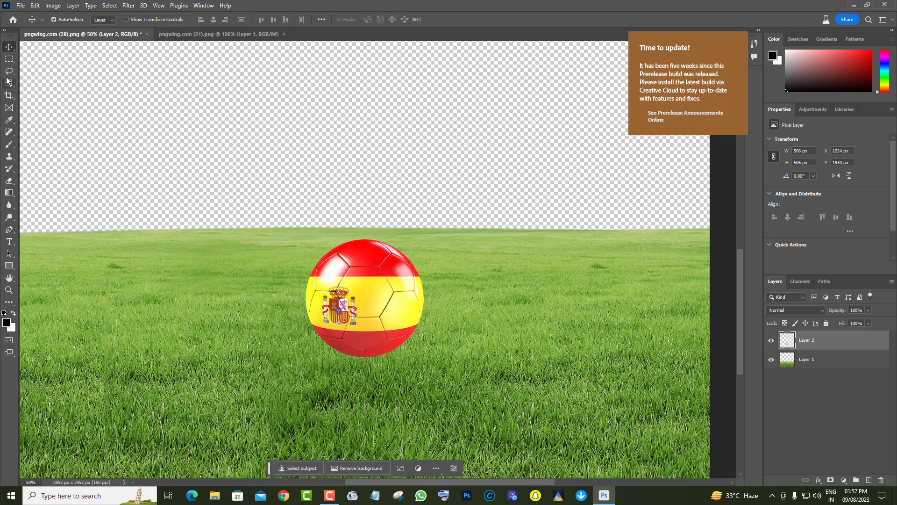
Lasso an area about 879 by 271 px around the ball's lower half and adjacent grass, and run Generative Fill with a blank prompt.
click(9, 71)
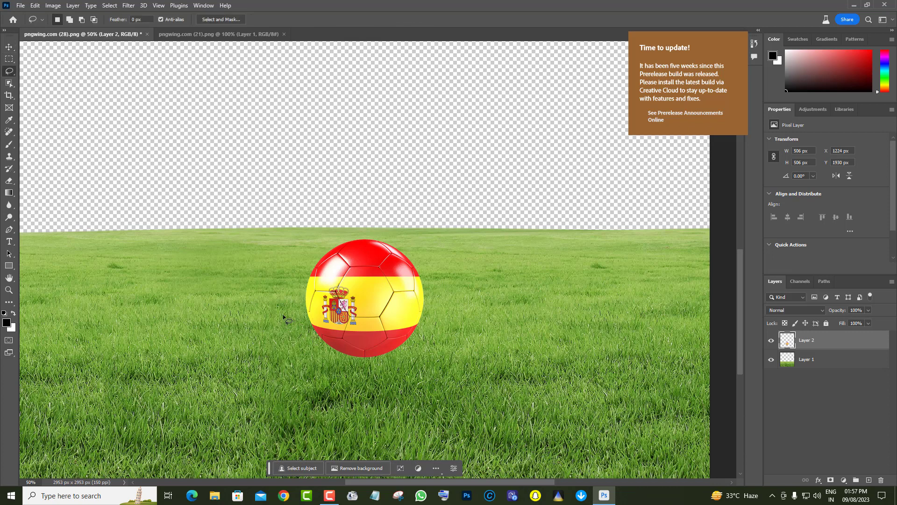
drag(282, 314, 380, 314)
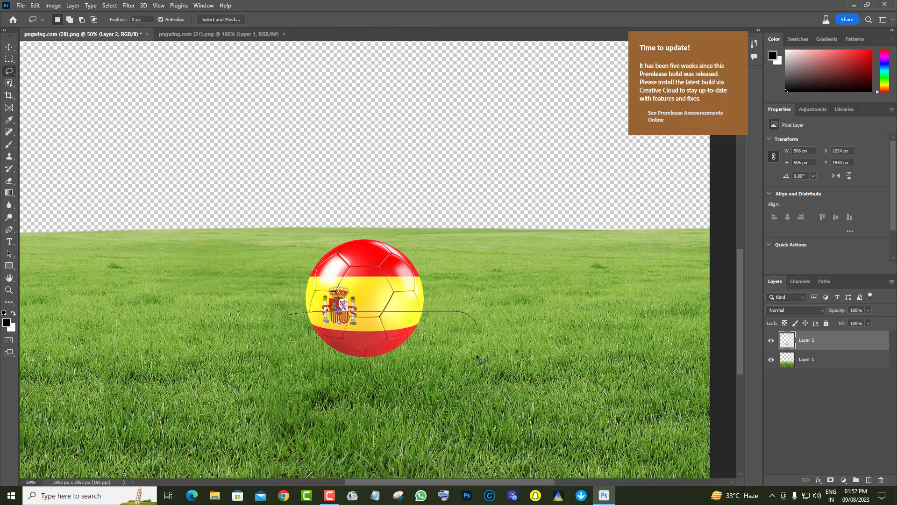
mouse_move(477, 356)
mouse_down()
mouse_move(380, 375)
mouse_move(286, 360)
mouse_up()
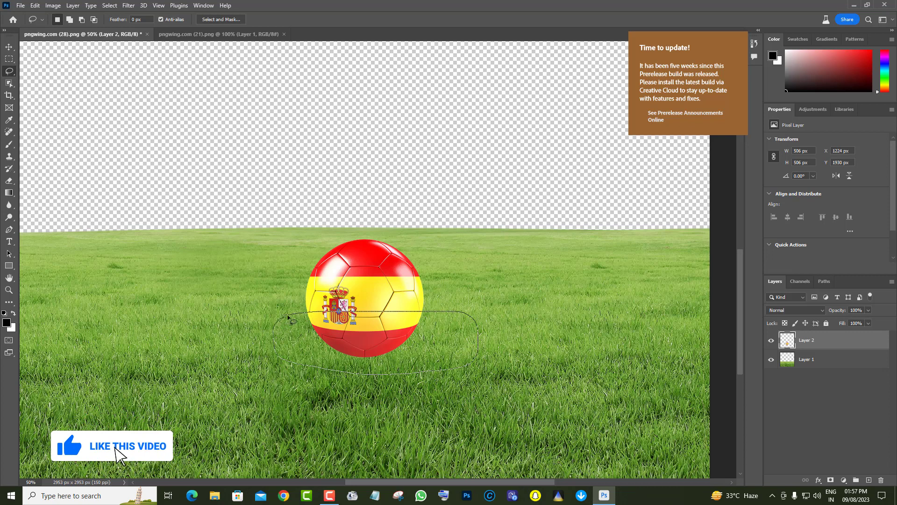
drag(287, 316, 289, 318)
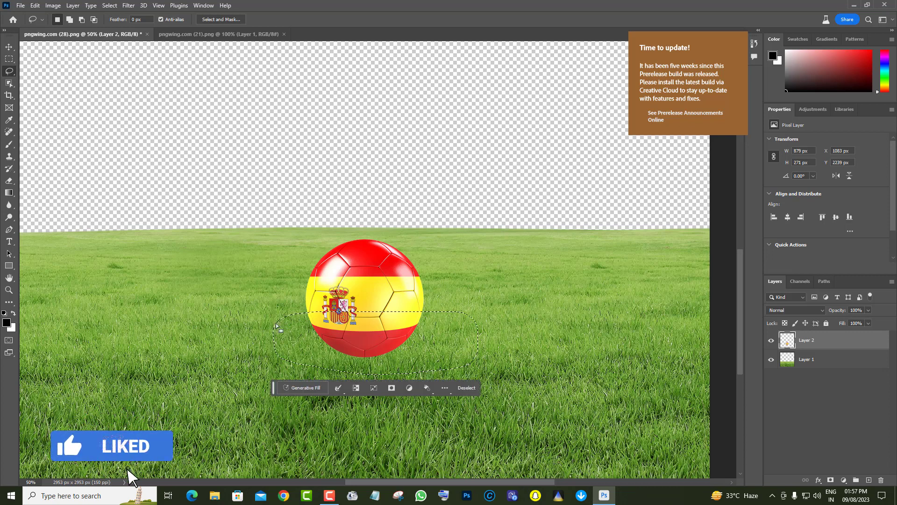
click(299, 387)
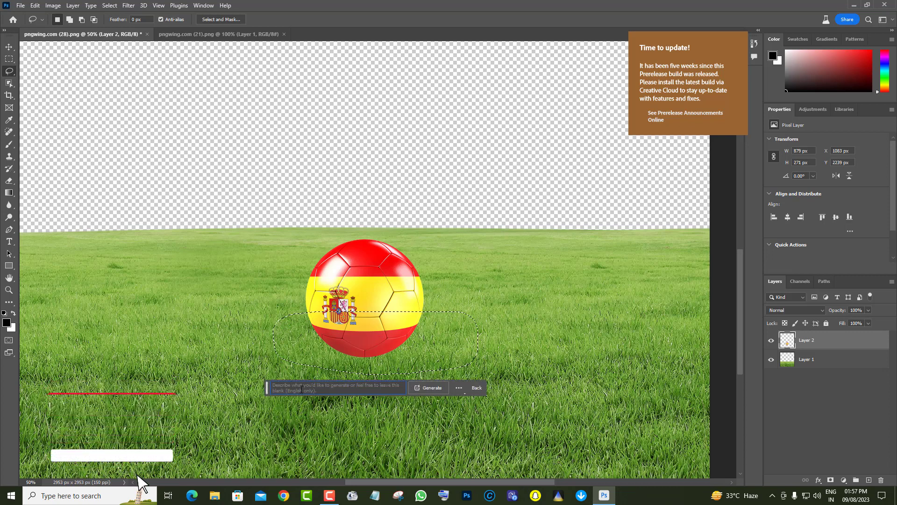
click(430, 387)
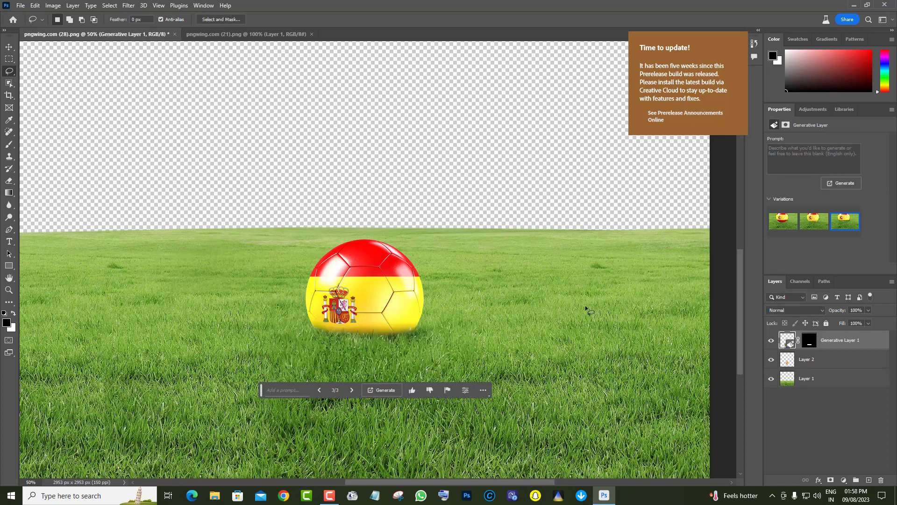
Generate another set of variations for the ball's base, compare the first three and choose the first one.
click(839, 181)
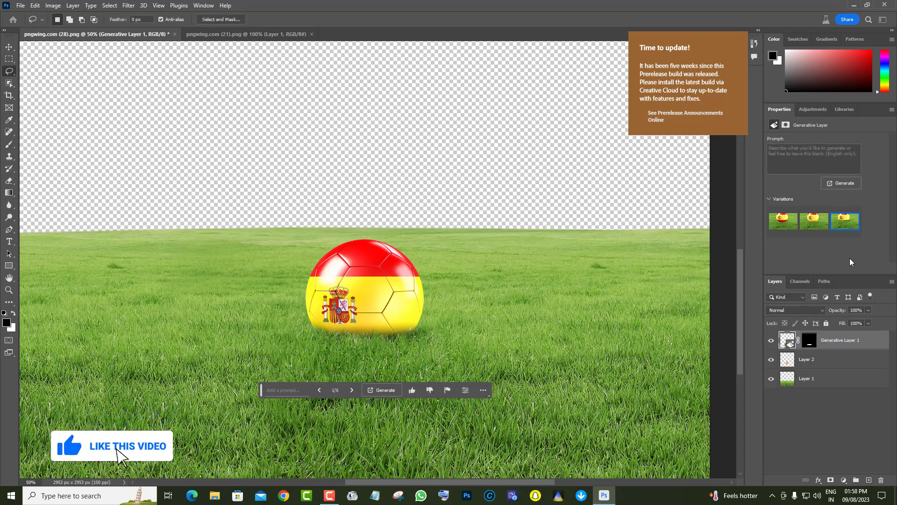
click(812, 221)
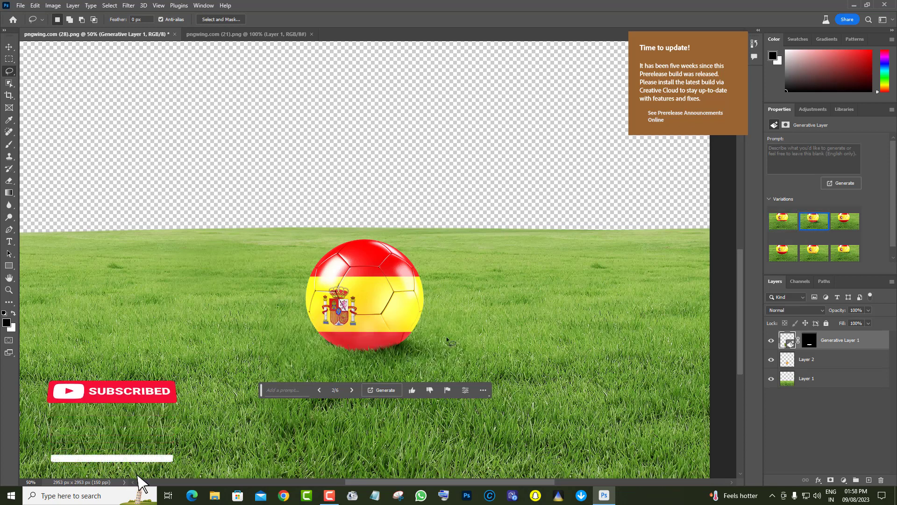
click(841, 227)
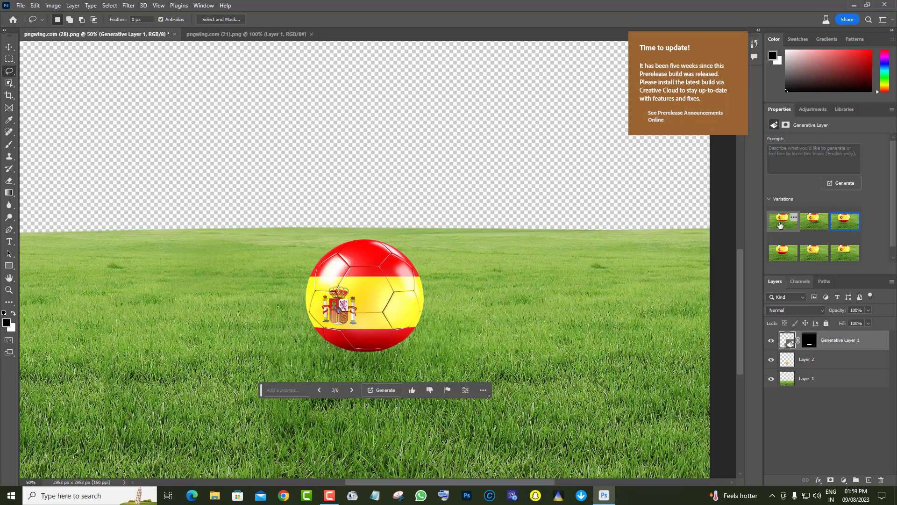
click(779, 221)
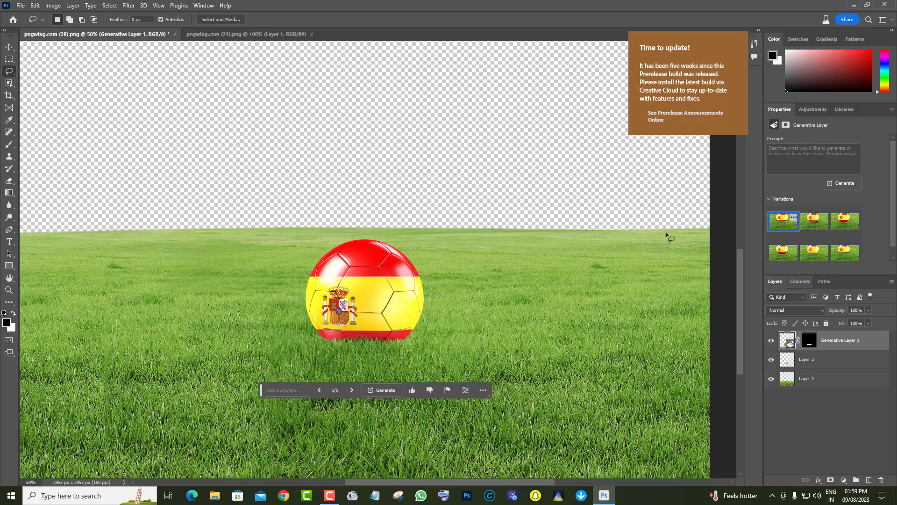
View the whole ball-on-grass composite fitted on screen, with the contextual task bar moved clear of the image.
click(10, 291)
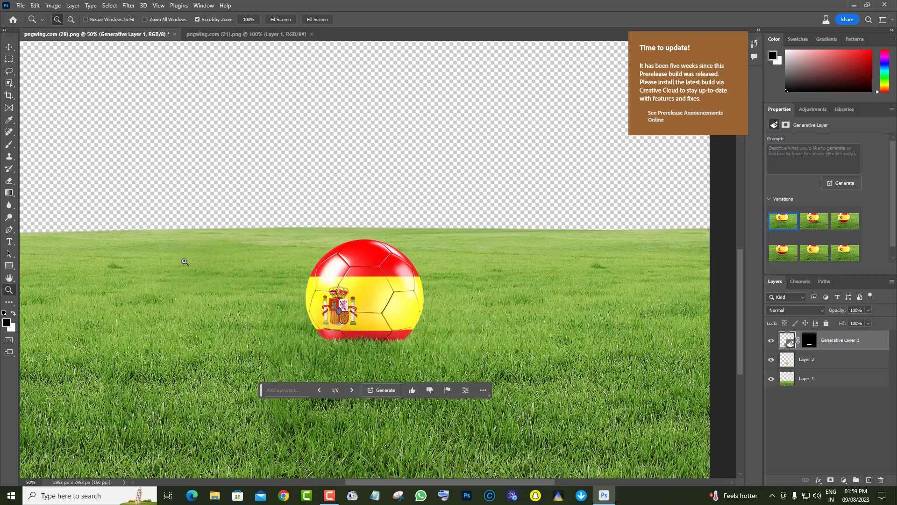
right_click(180, 255)
click(187, 259)
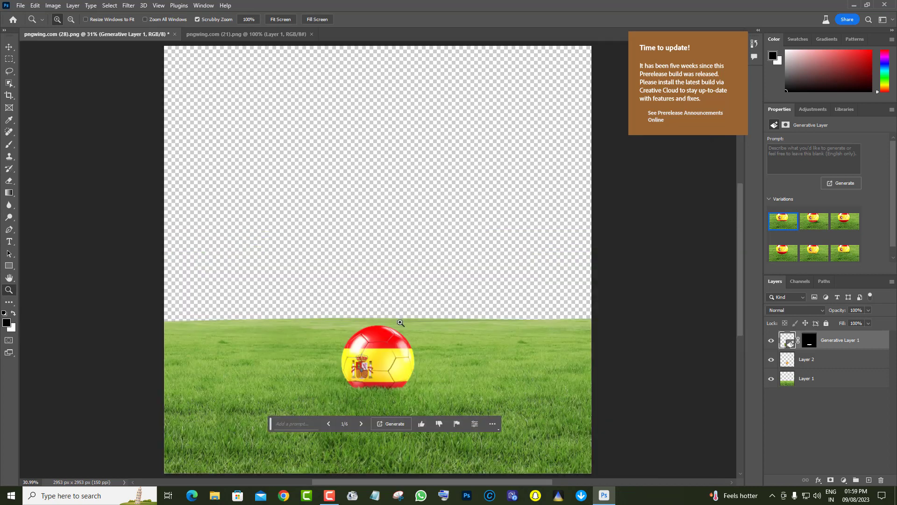
scroll(507, 359, down, 2)
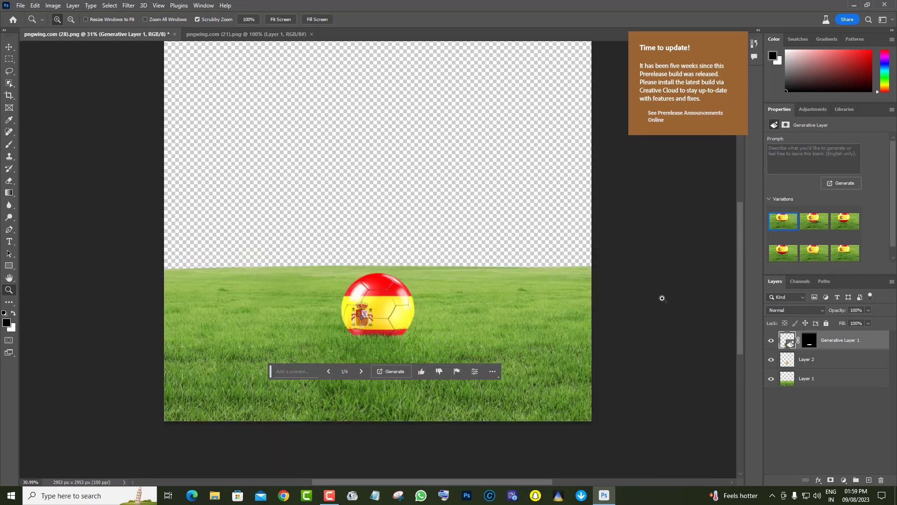
drag(270, 379, 163, 458)
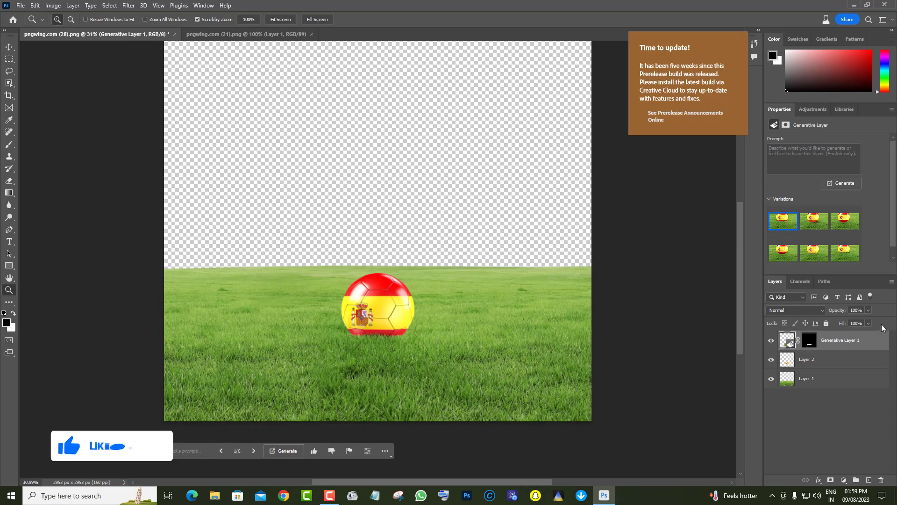
Choose the fifth generated variation for the ball's base and inspect the blend with the grass up close.
click(809, 252)
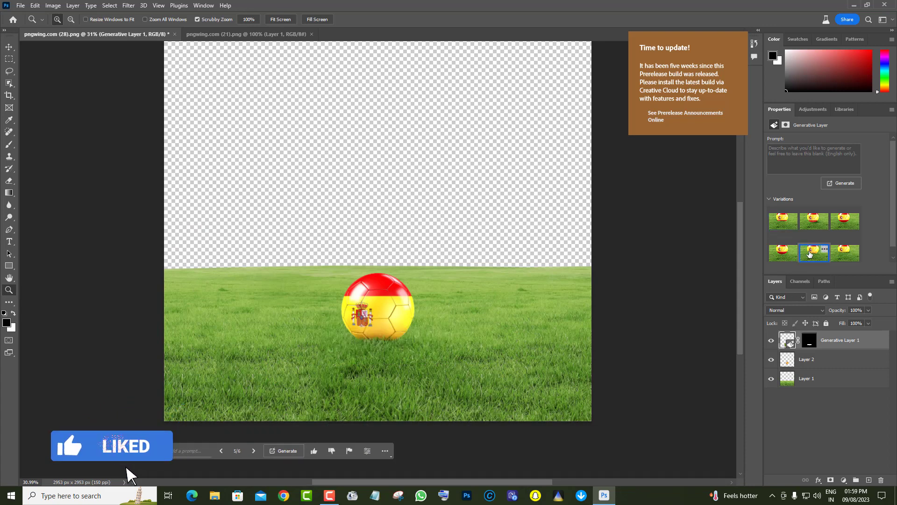
click(400, 328)
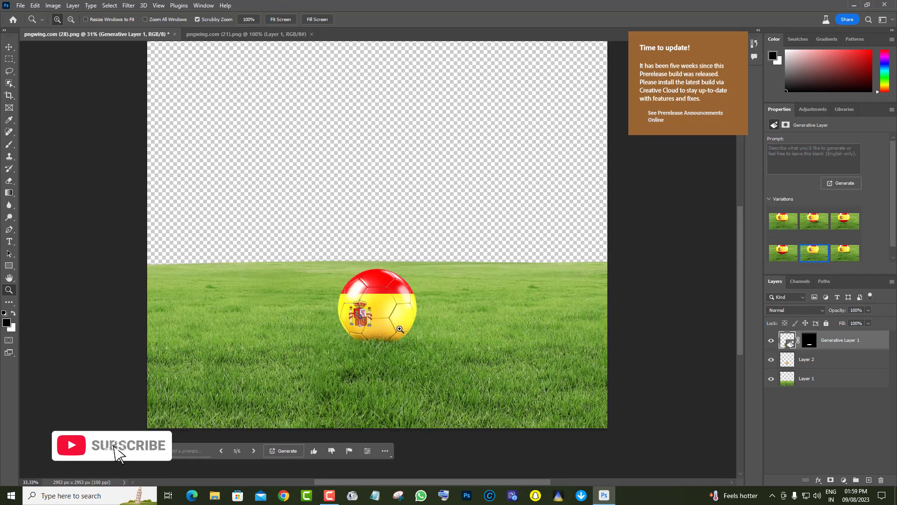
click(400, 329)
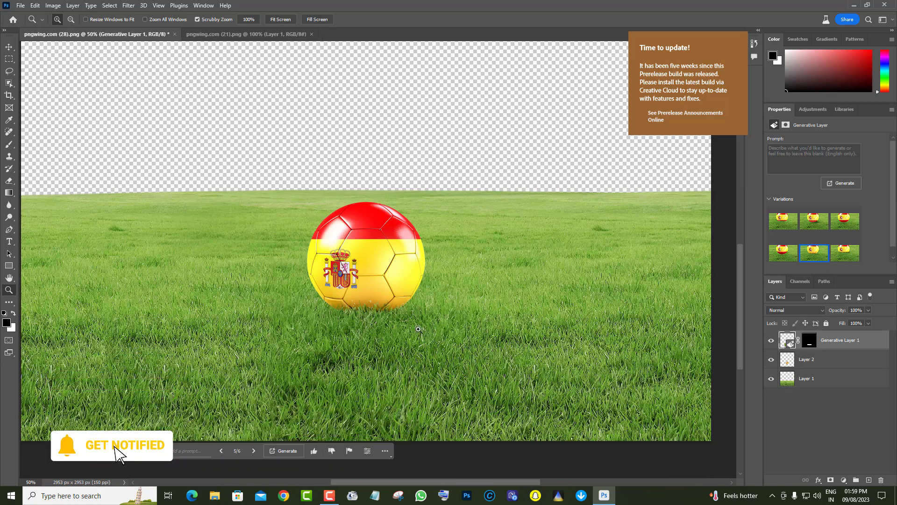
right_click(262, 246)
click(272, 251)
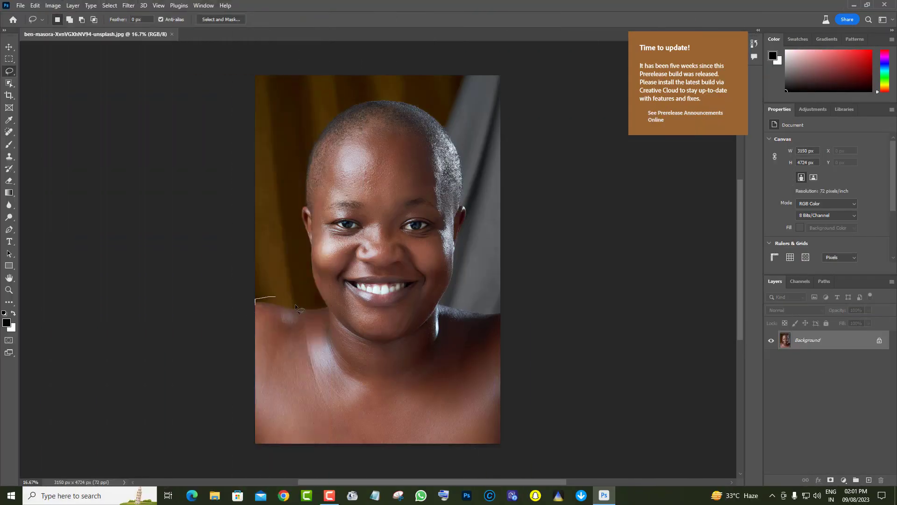
Lasso the woman's shoulders and chest below the neck, run Generative Fill with the prompt "outfit", and choose the third variation.
drag(316, 335, 252, 308)
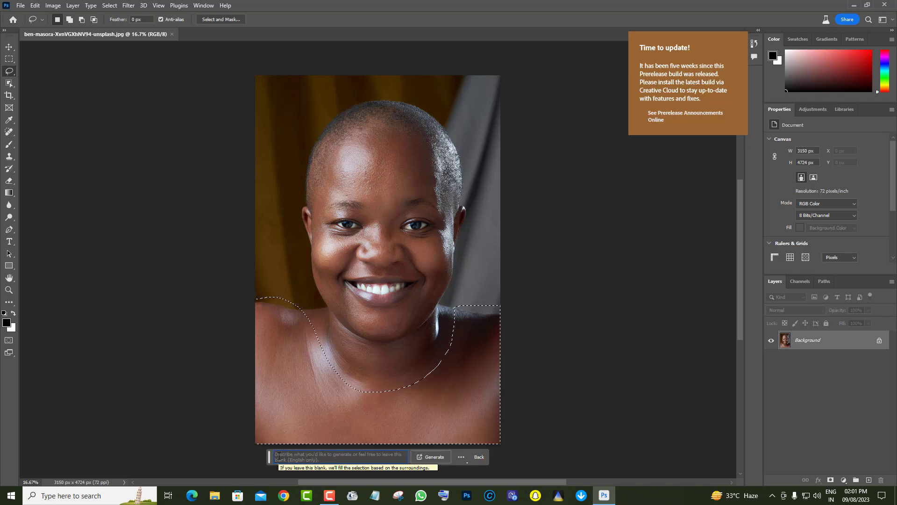
text(out)
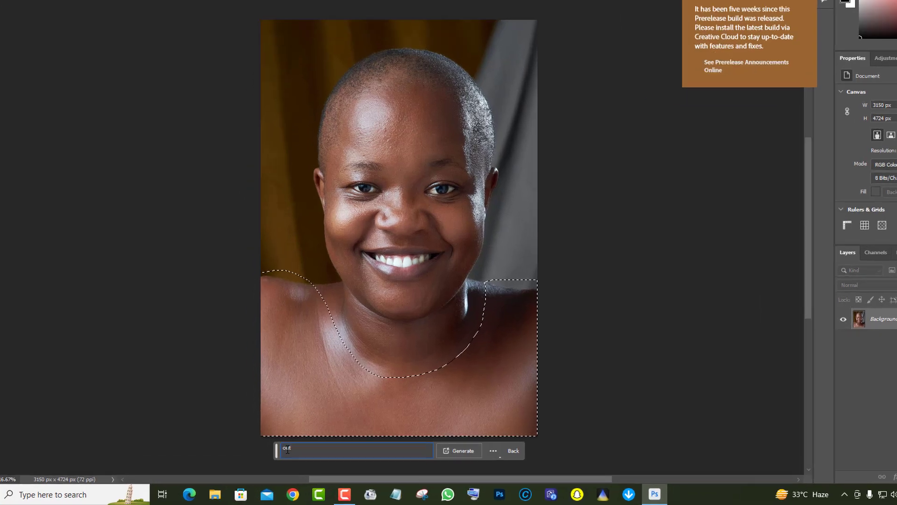
text(fit)
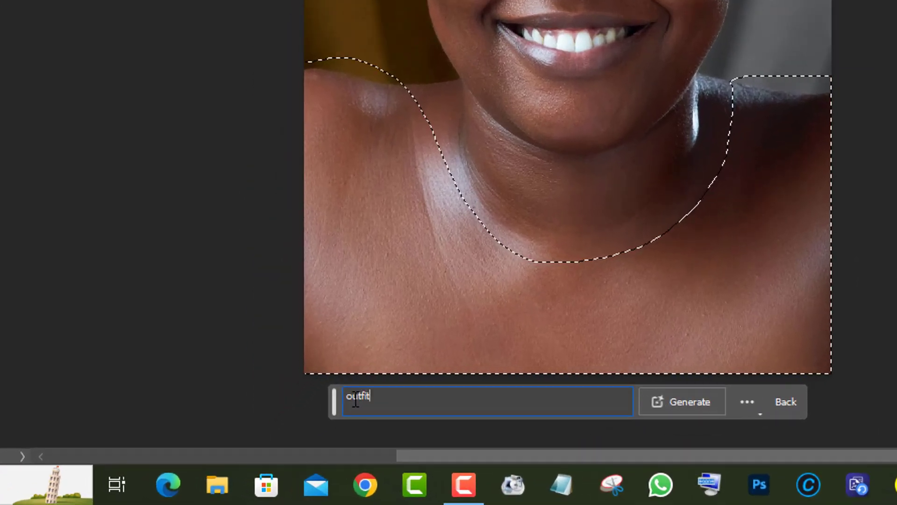
click(681, 401)
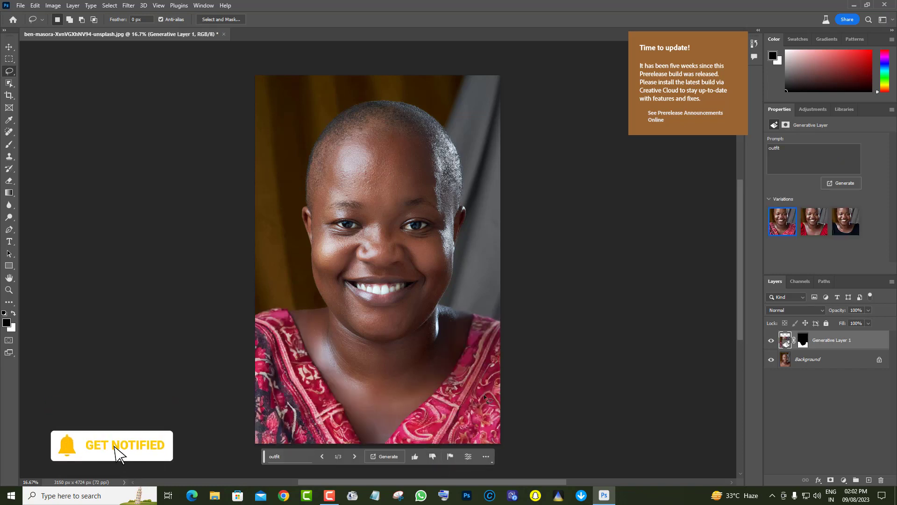
click(813, 222)
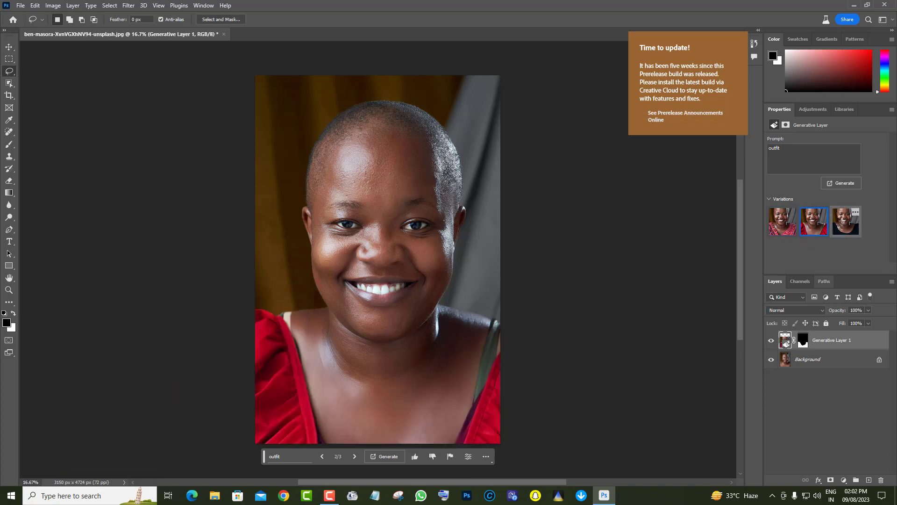
click(843, 221)
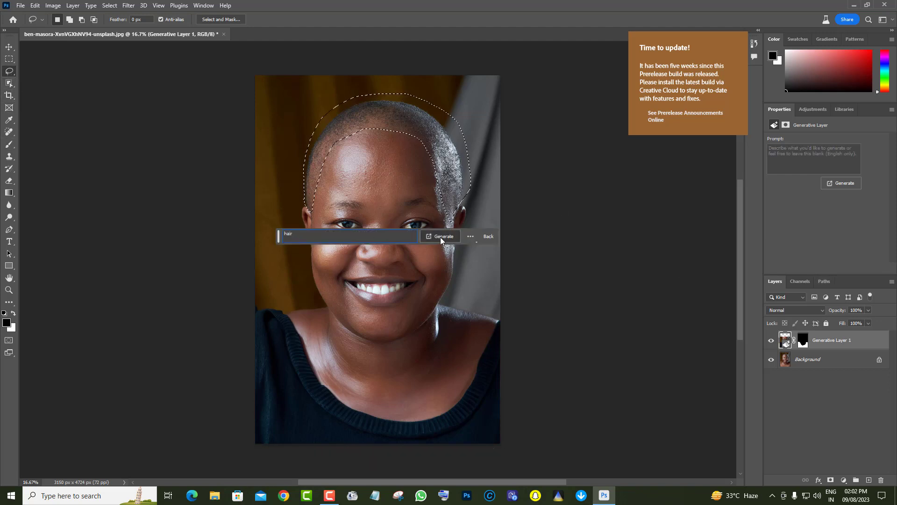
Run Generative Fill with the prompt "hair" on the selected band around the scalp and choose the second variation.
click(440, 237)
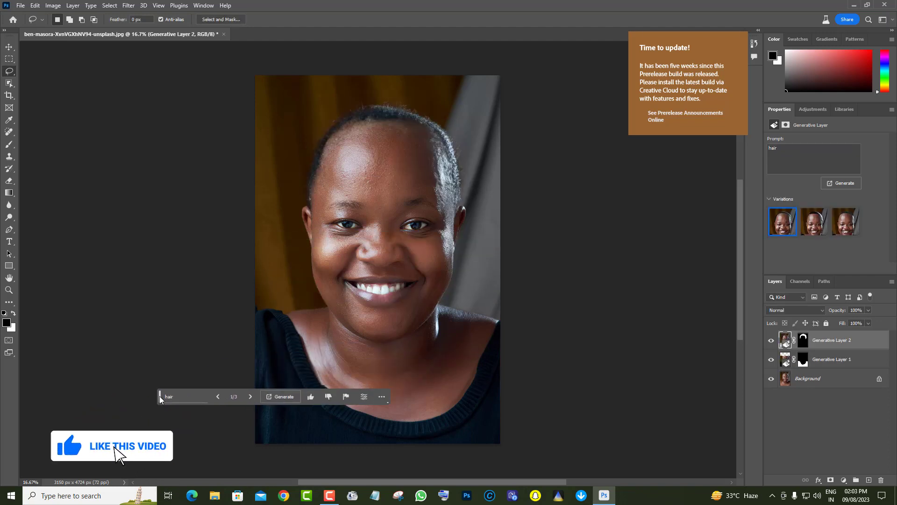
click(813, 221)
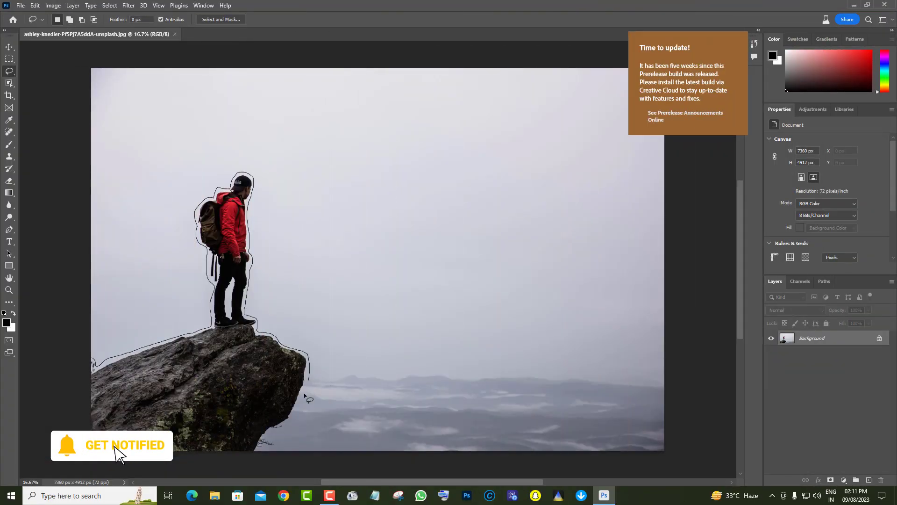
Select the whole background around the hiker and rock, run Generative Fill with a blank prompt, and preview the second variation.
drag(305, 397, 288, 426)
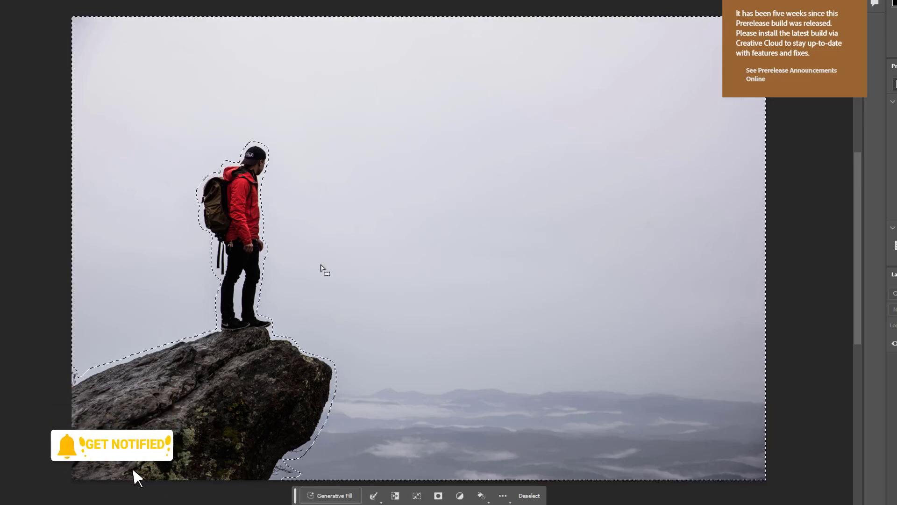
click(330, 496)
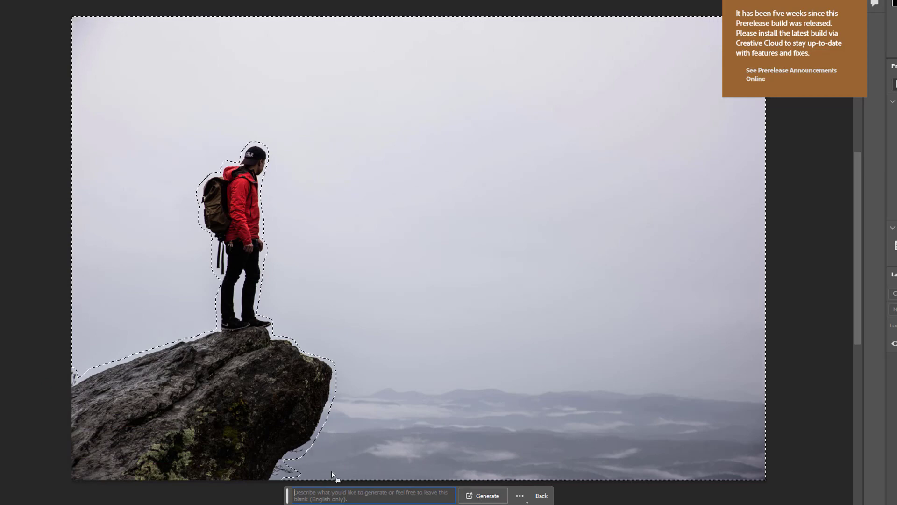
click(481, 496)
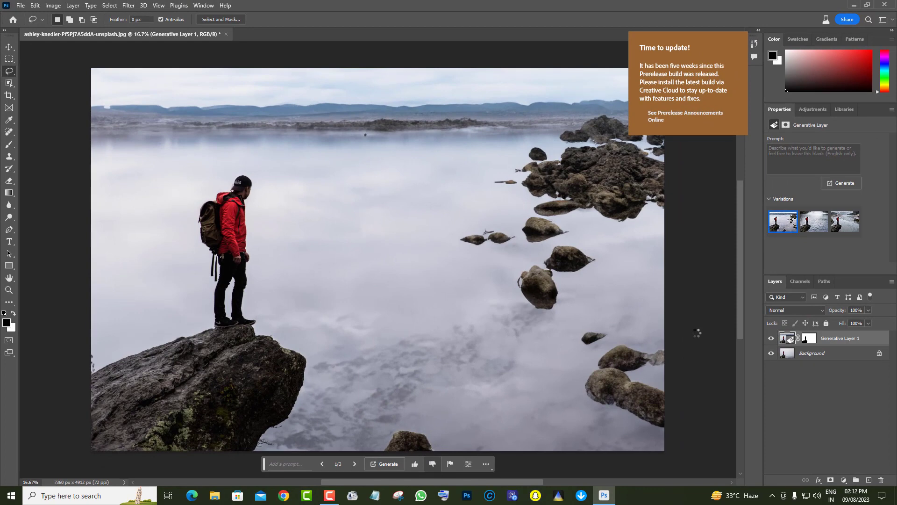
click(814, 221)
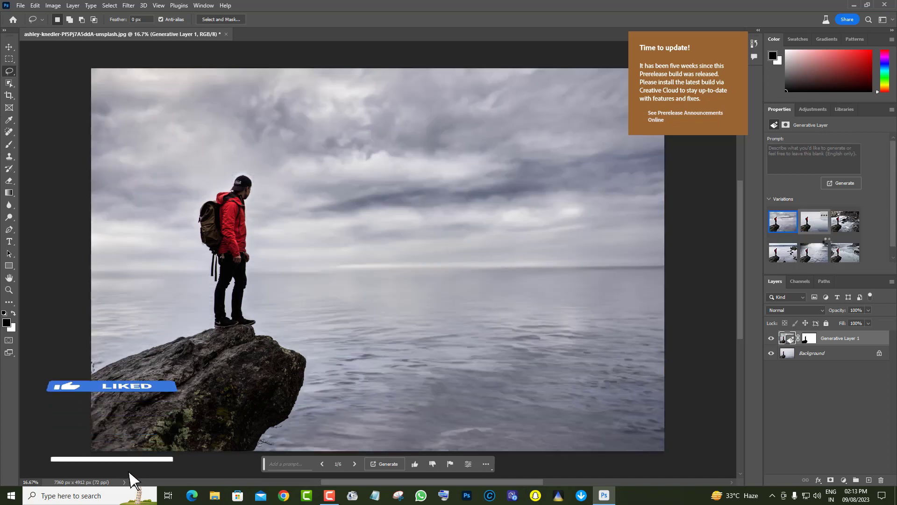
Compare the second and third of the six background variations, generate another set and choose its second variation.
click(815, 222)
click(838, 225)
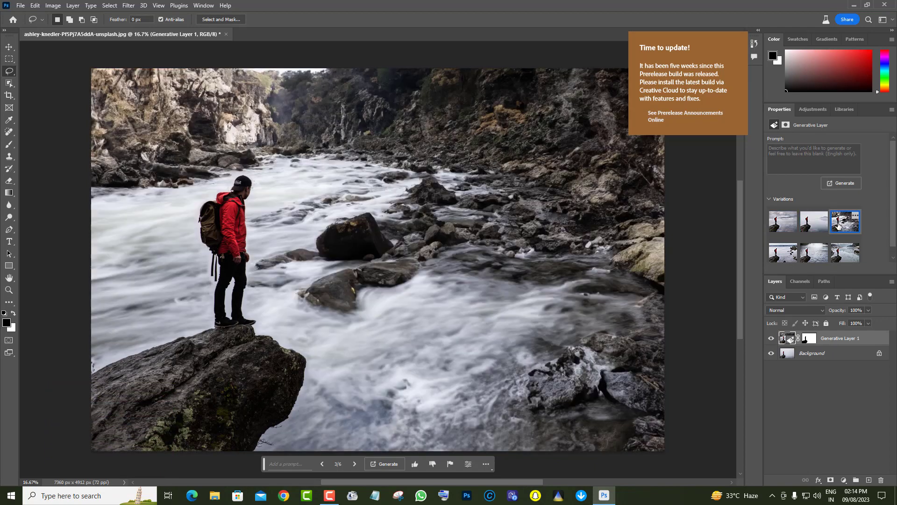
scroll(784, 254, down, 1)
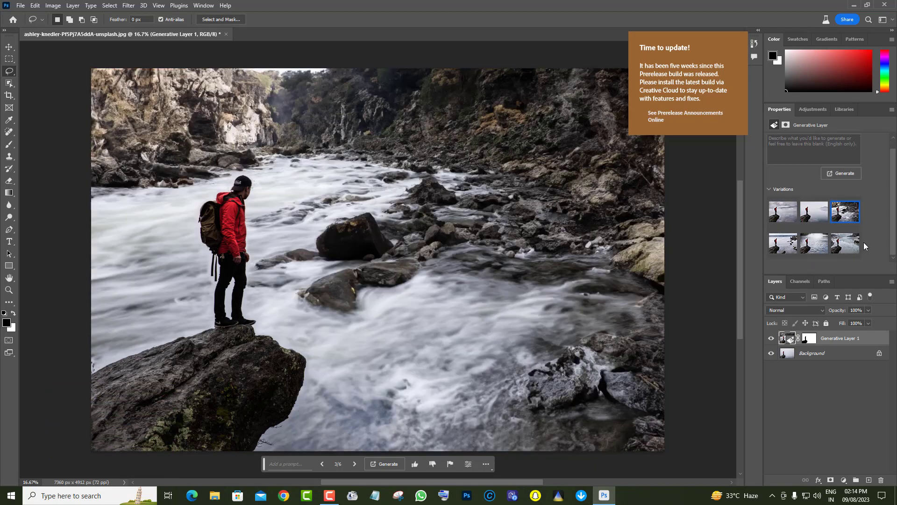
scroll(863, 243, up, 1)
click(846, 183)
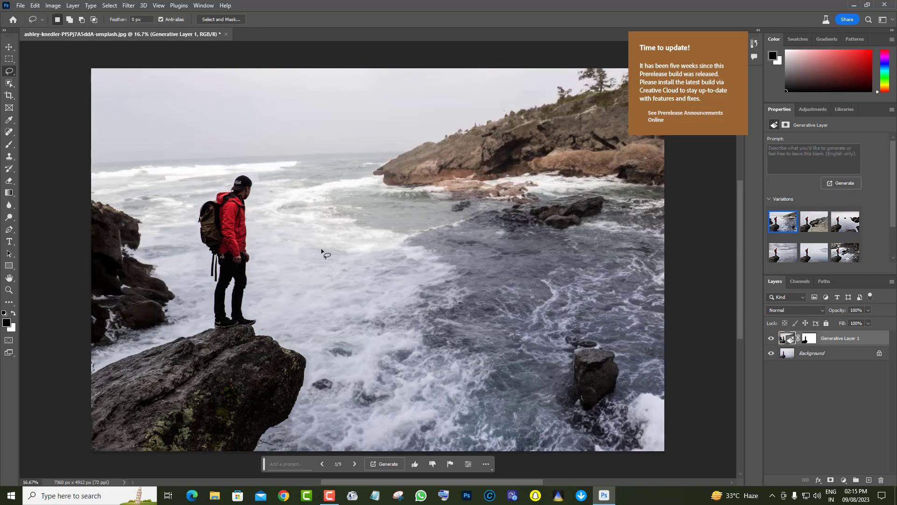
click(812, 224)
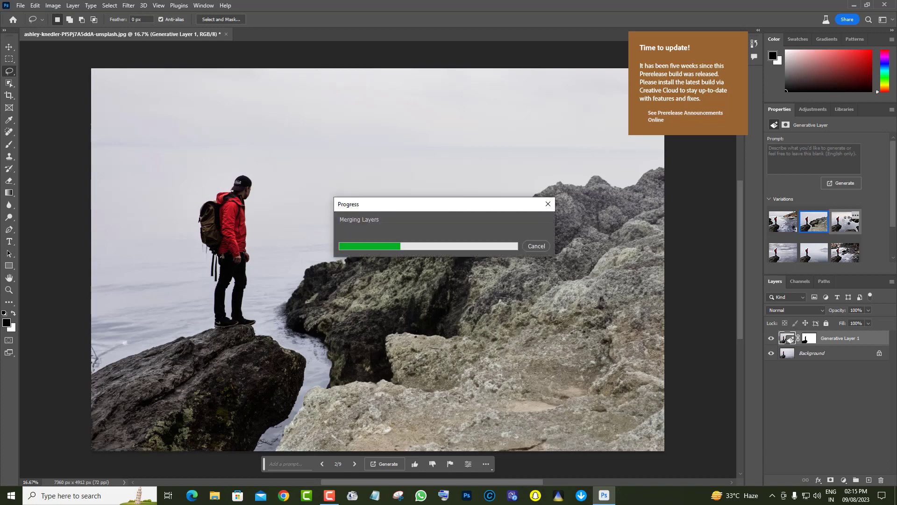